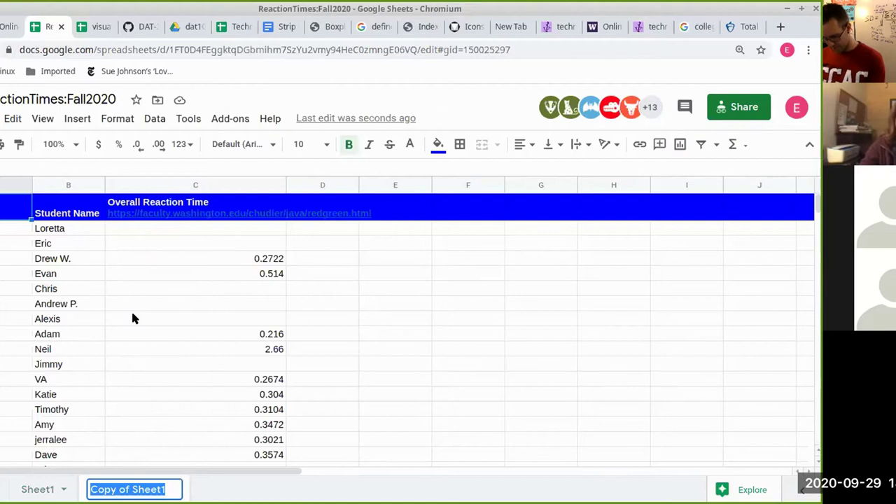
- Rename the copied sheet as "computations"
text(computations)
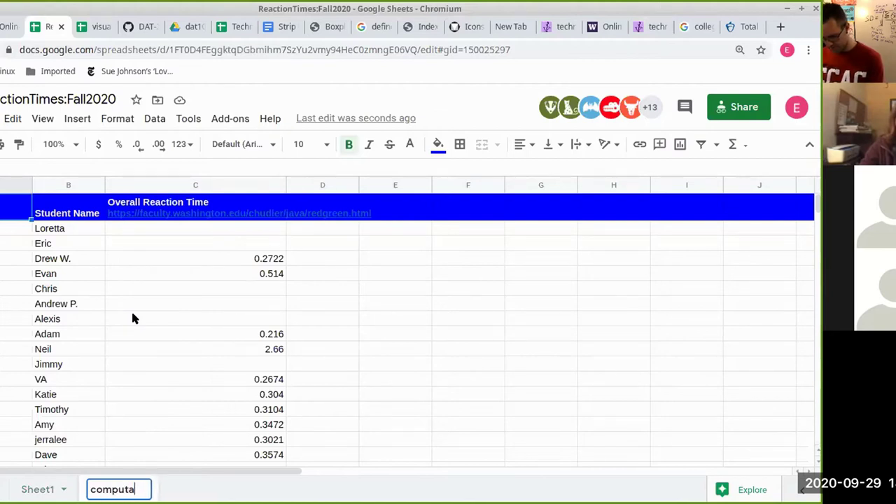
key(Return)
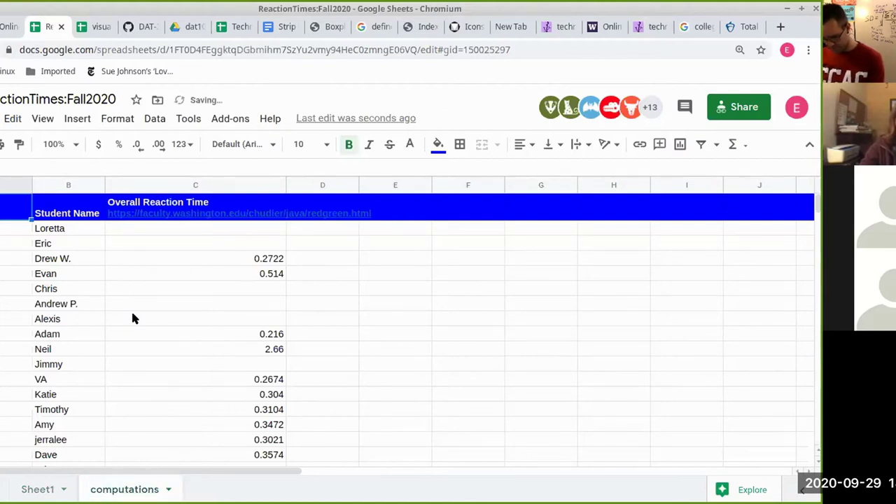
- Complete the two remaining trials of the online red-green light reaction time test
click(166, 244)
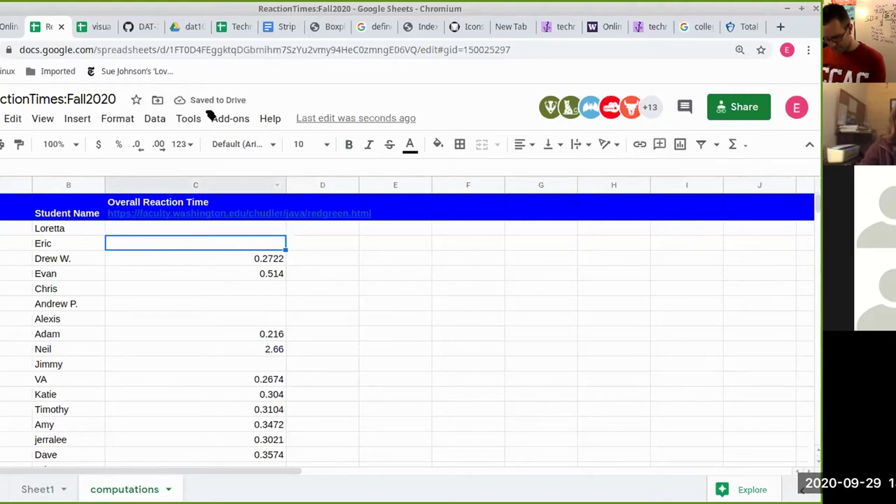
click(8, 27)
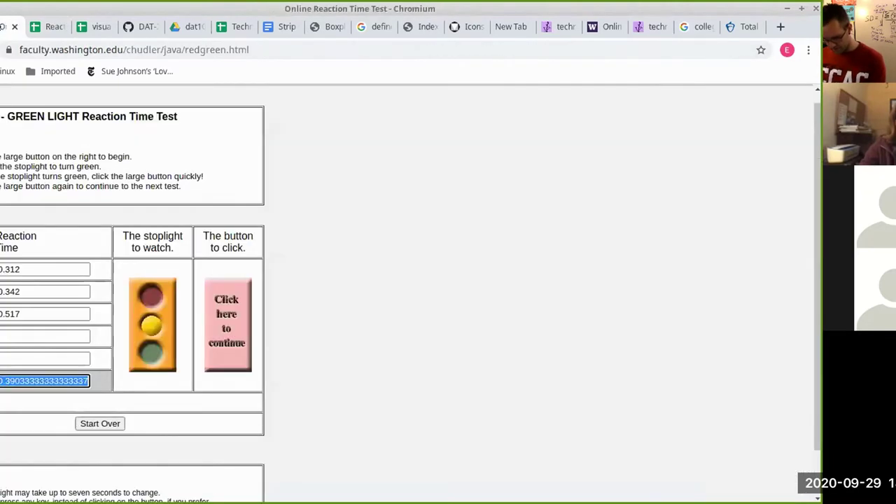
click(237, 317)
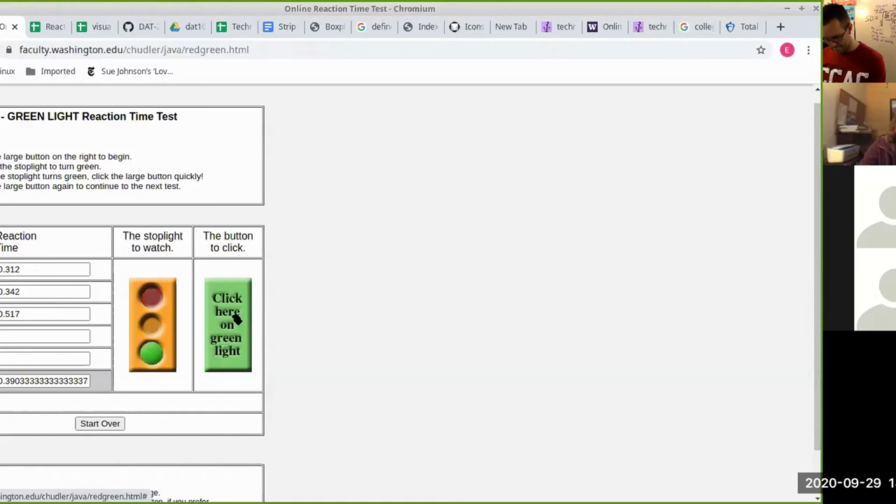
click(237, 319)
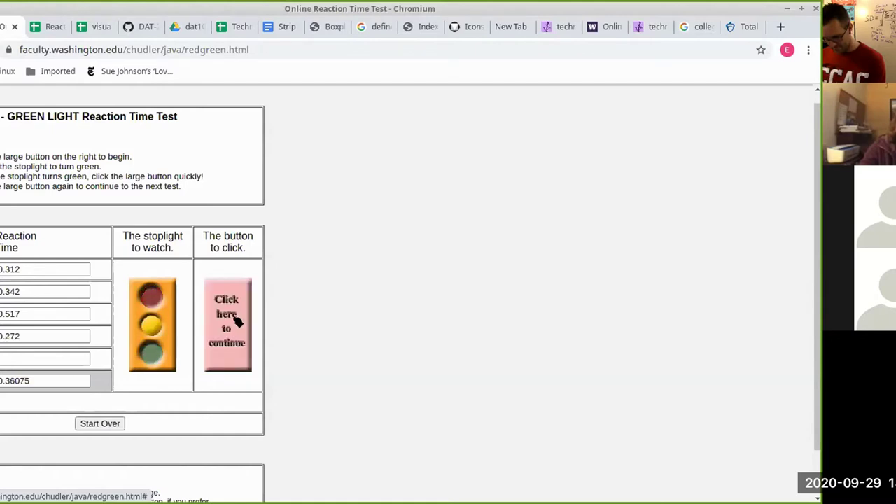
click(239, 323)
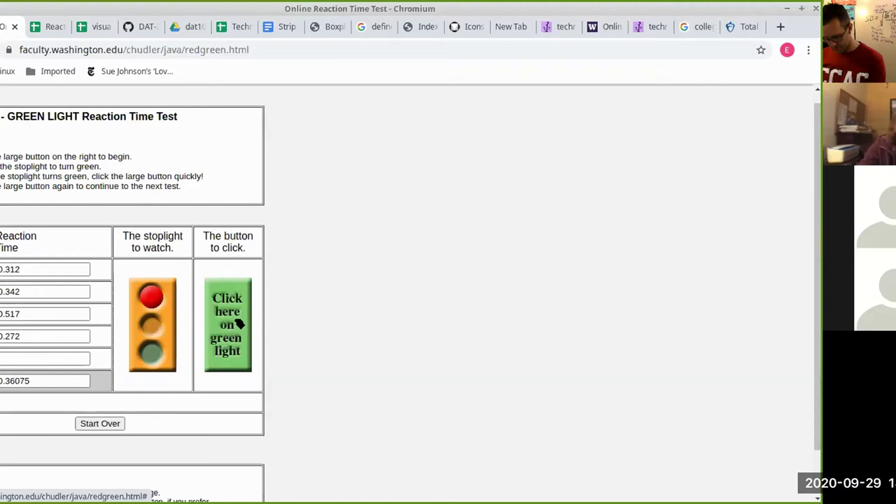
click(239, 322)
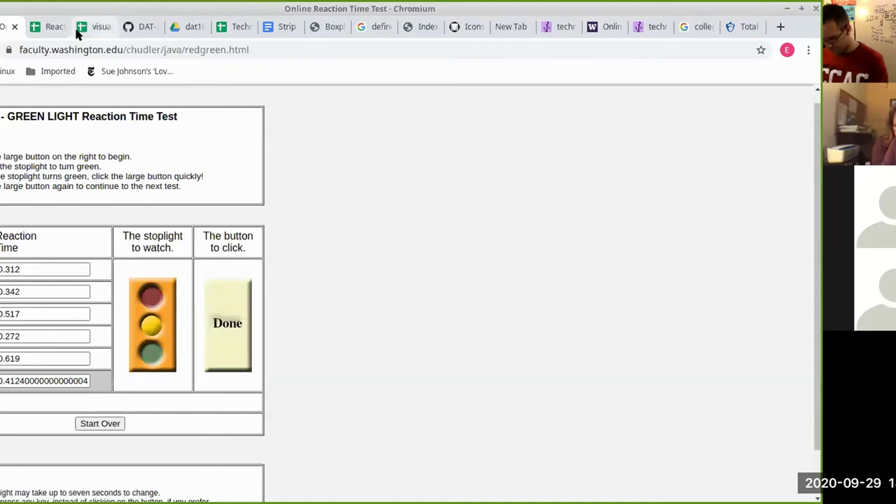
- In the ReactionTimes:Fall2020 spreadsheet, enter overall reaction times of 0.4124 for the second student and 0.845 for the first
key(ctrl+Tab)
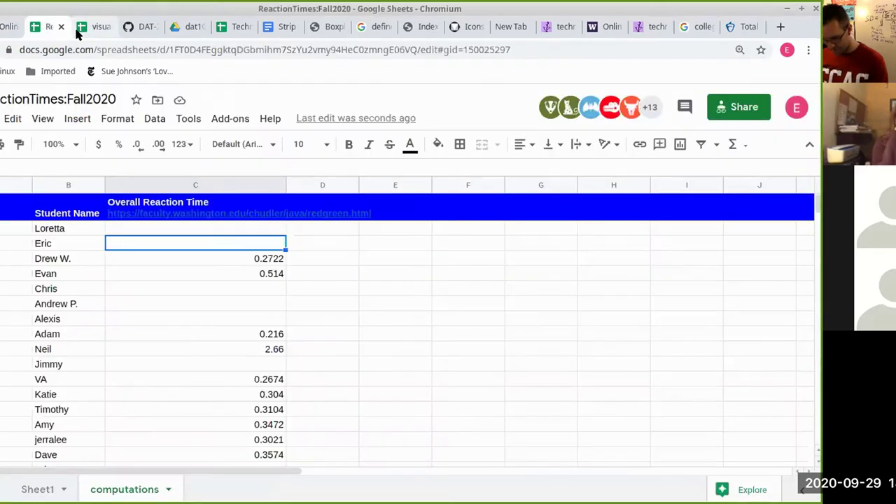
text(.4124)
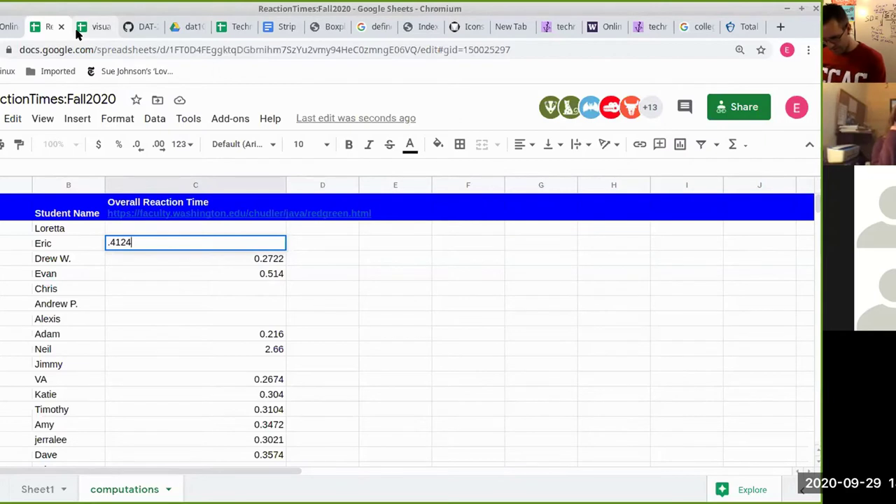
key(Up)
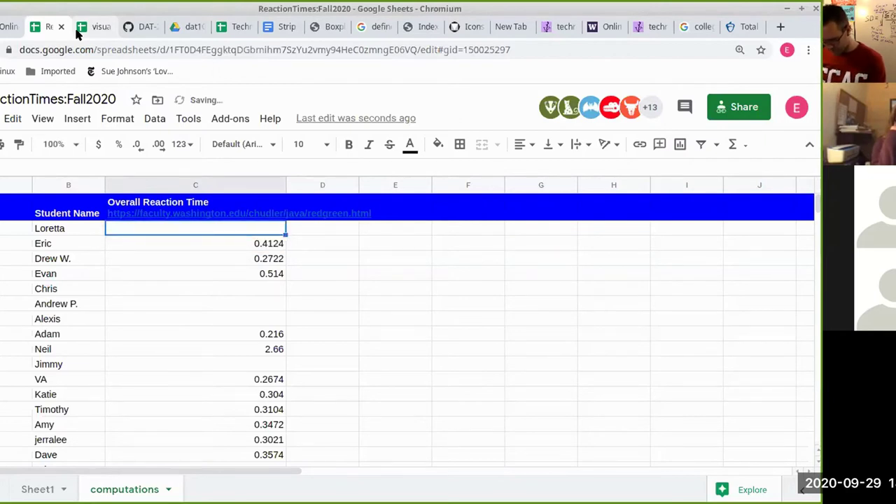
text(.845)
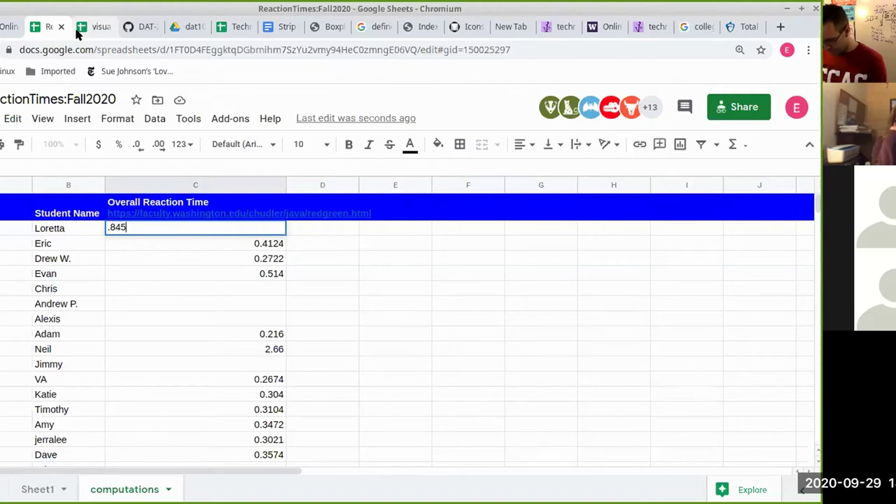
key(Return)
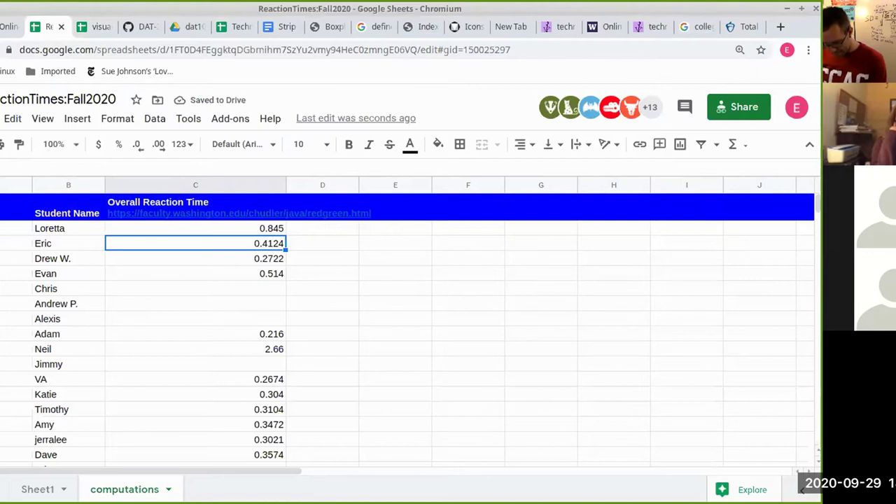
click(14, 288)
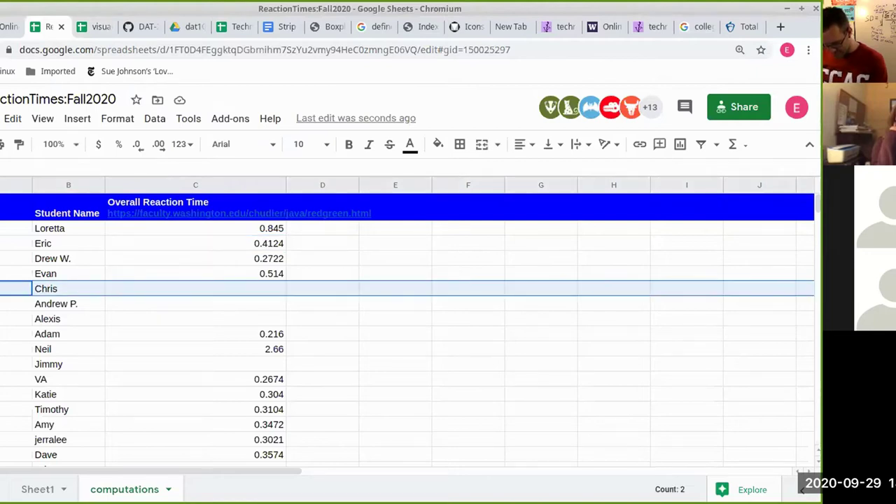
key(shift+Down)
key(shift+Down)
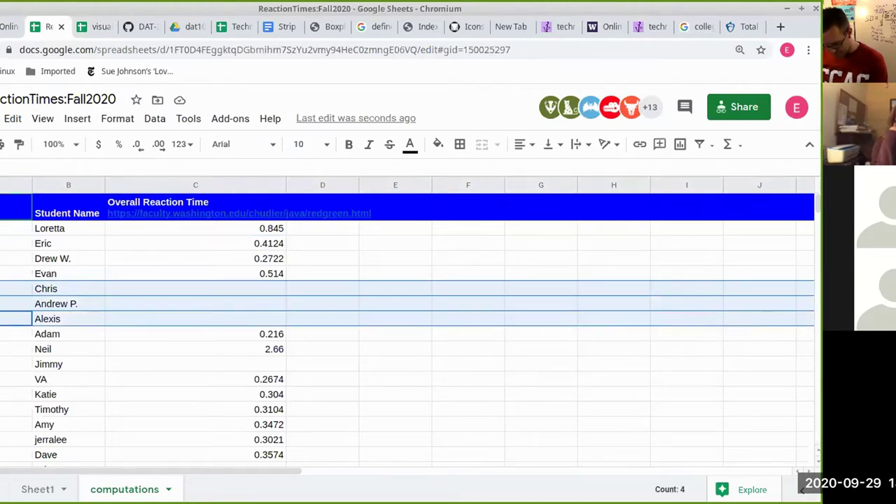
ctrl+click(3, 363)
scroll(3, 363, down, 4)
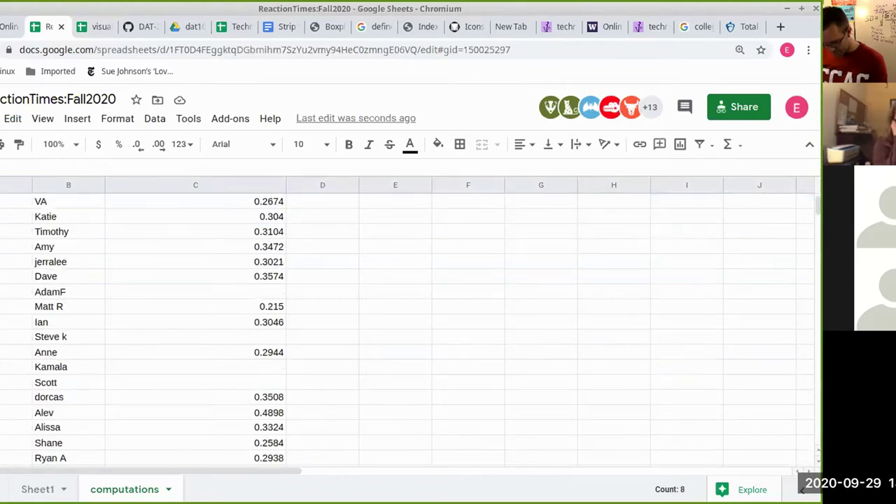
ctrl+click(3, 291)
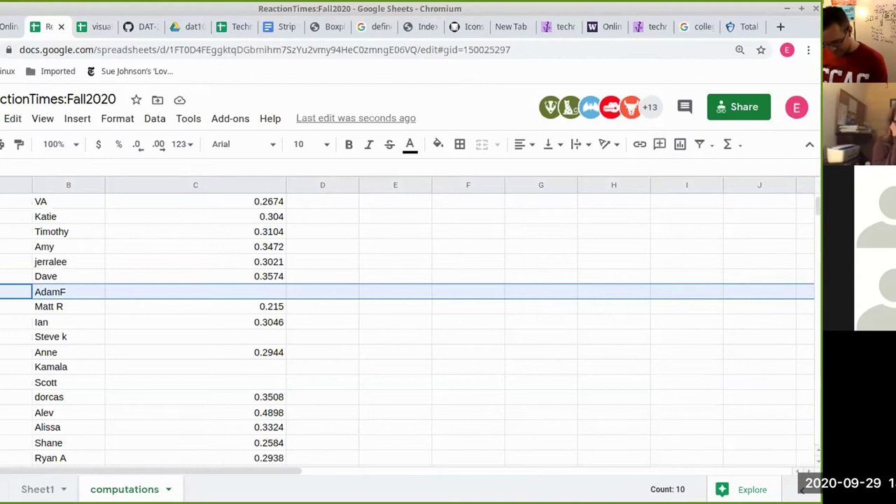
ctrl+click(2, 337)
ctrl+click(3, 367)
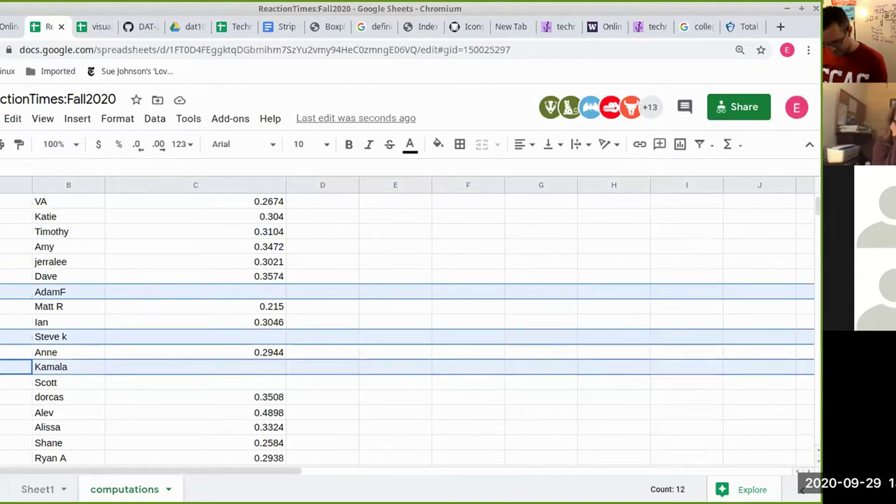
ctrl+click(3, 382)
scroll(104, 371, down, 3)
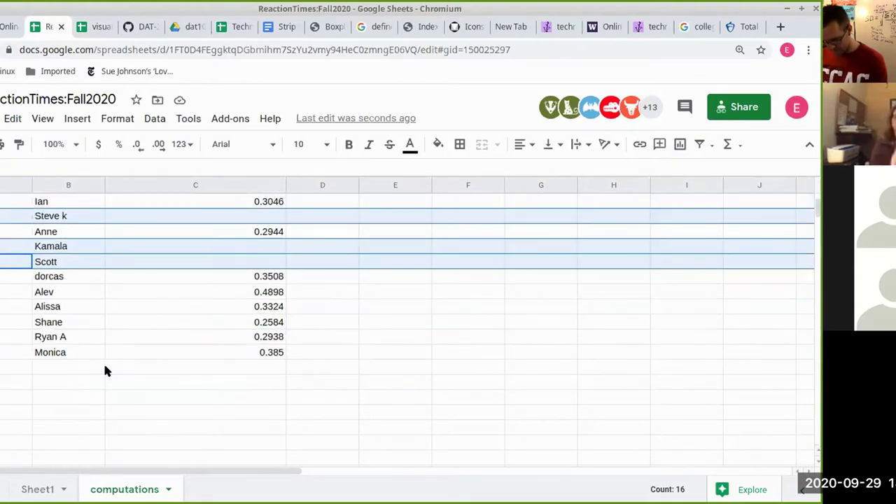
scroll(104, 371, up, 5)
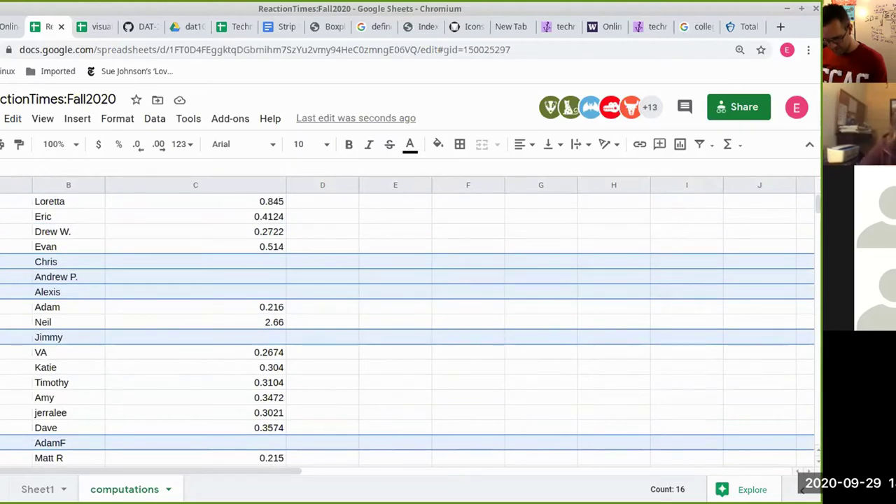
right_click(2, 261)
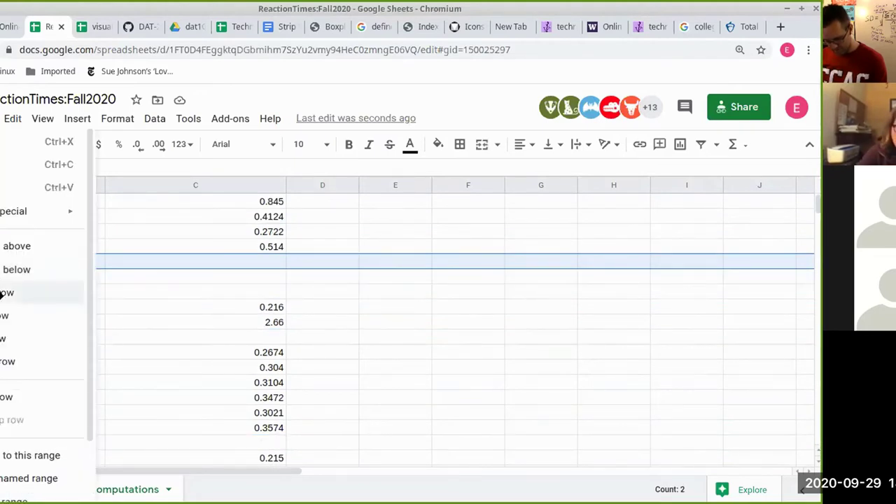
key(Escape)
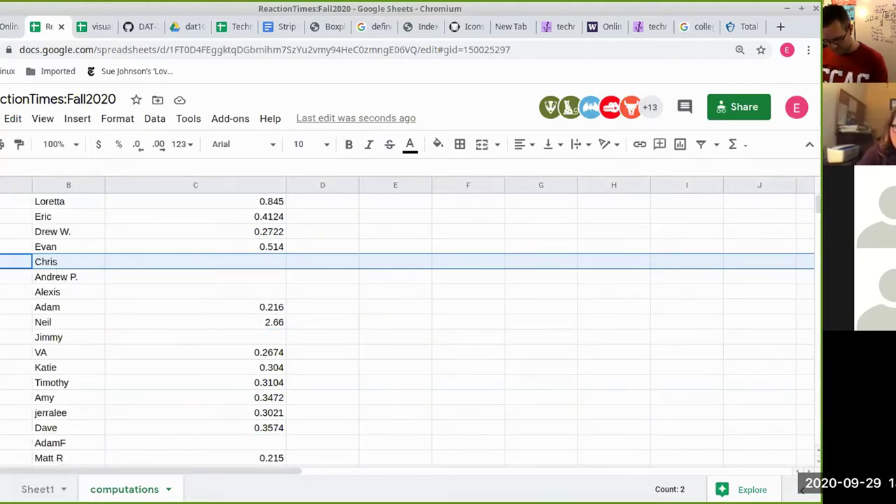
key(shift+Down)
key(shift+Down)
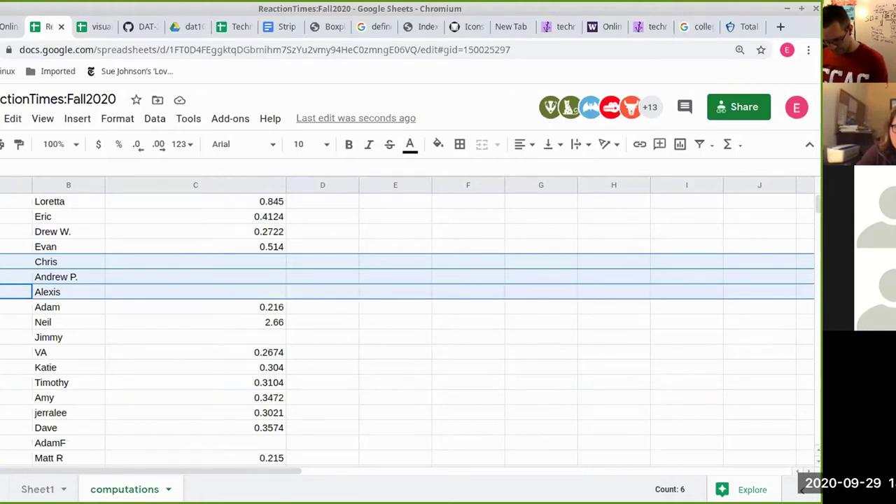
ctrl+click(14, 337)
scroll(406, 322, down, 2)
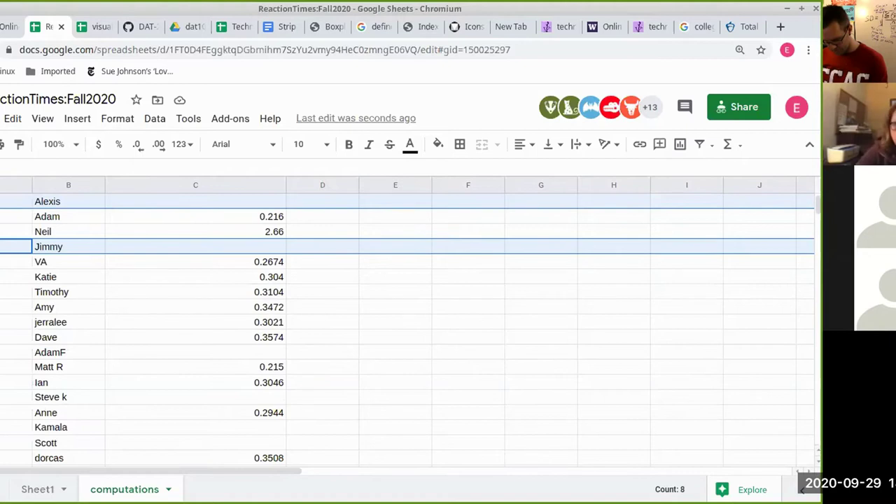
ctrl+click(14, 353)
ctrl+click(14, 397)
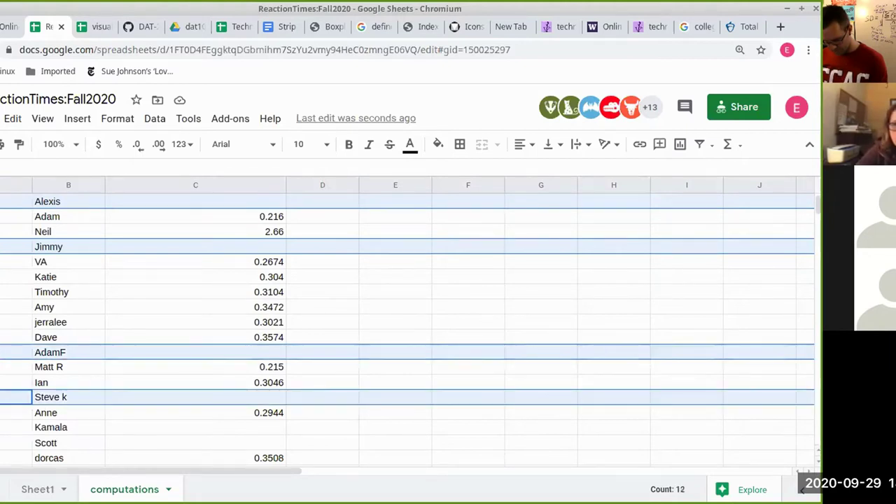
ctrl+click(3, 427)
ctrl+click(3, 443)
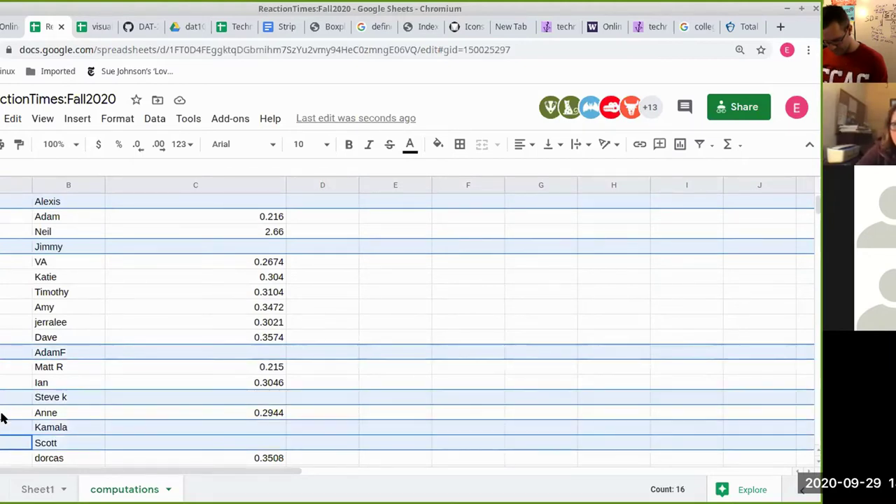
scroll(2, 418, down, 2)
scroll(2, 418, up, 4)
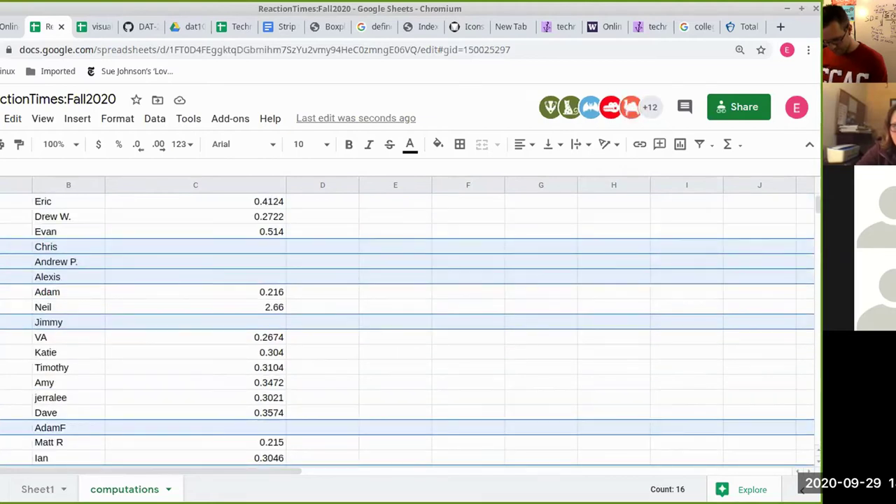
- Delete the first two of the three adjacent student rows lacking reaction times, directly below the 0.514 row
right_click(24, 247)
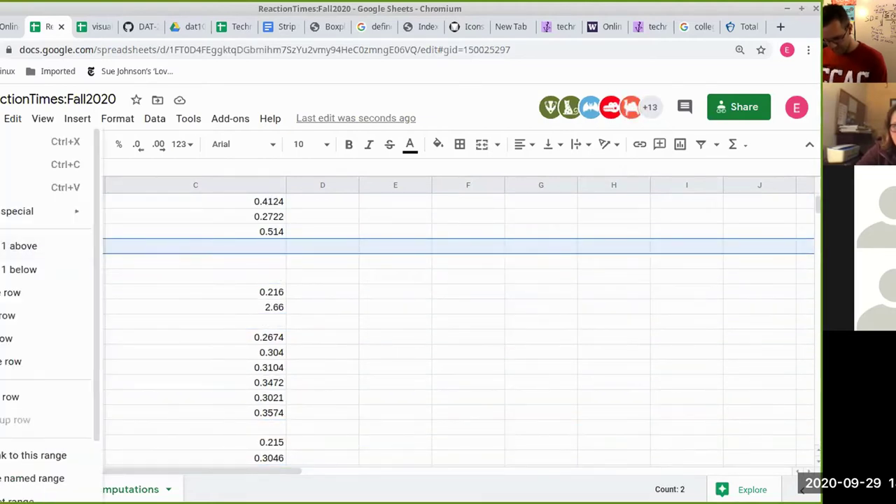
key(Escape)
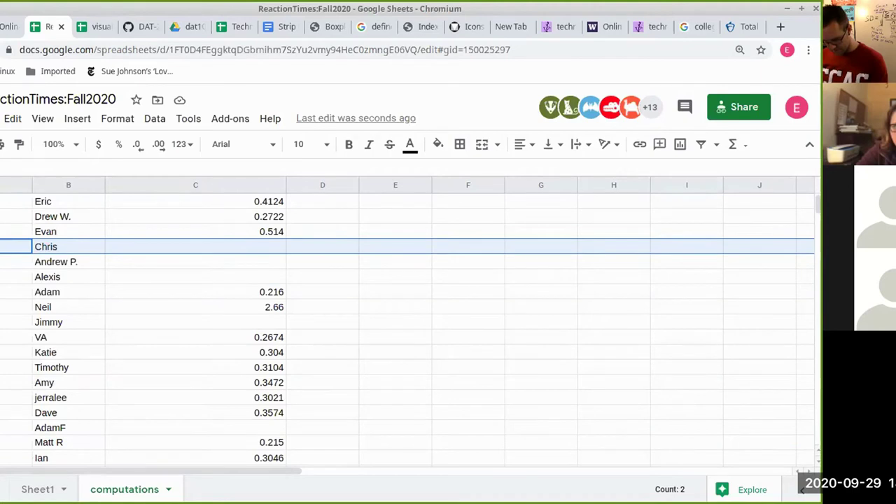
key(shift+Down)
right_click(1, 264)
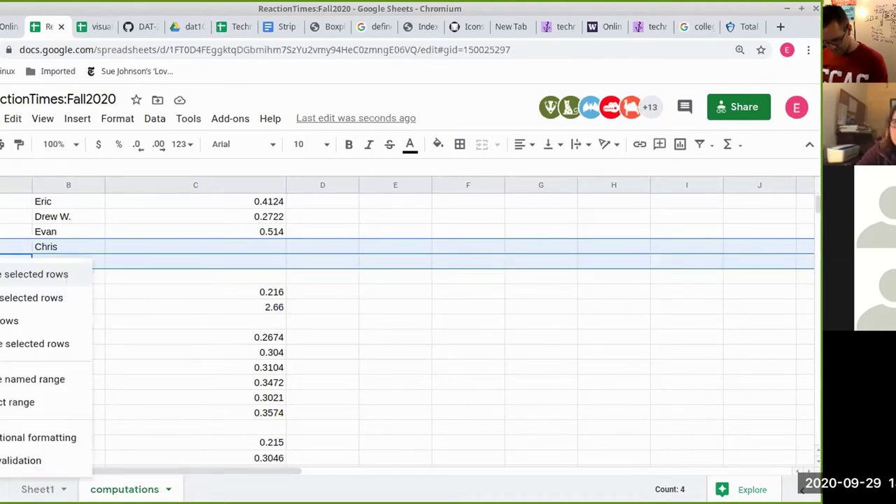
click(35, 274)
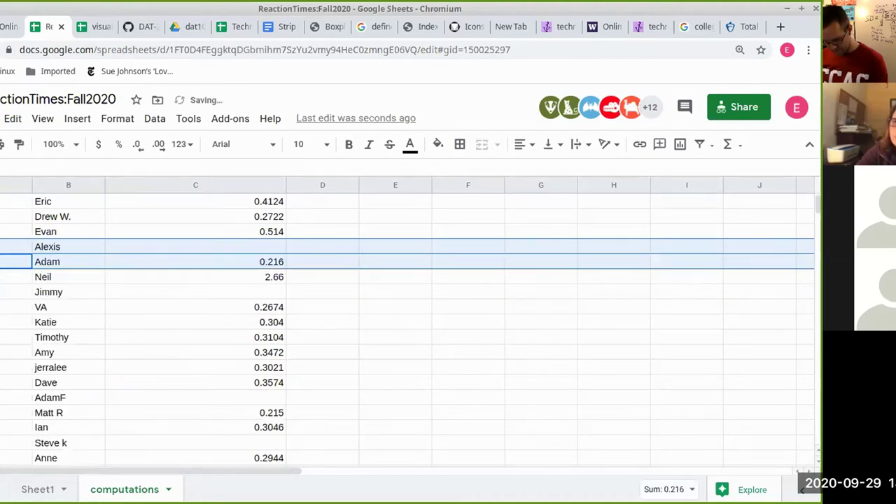
- Delete the two student rows lacking reaction times directly below the 0.514 row and directly below the 2.66 row
click(1, 246)
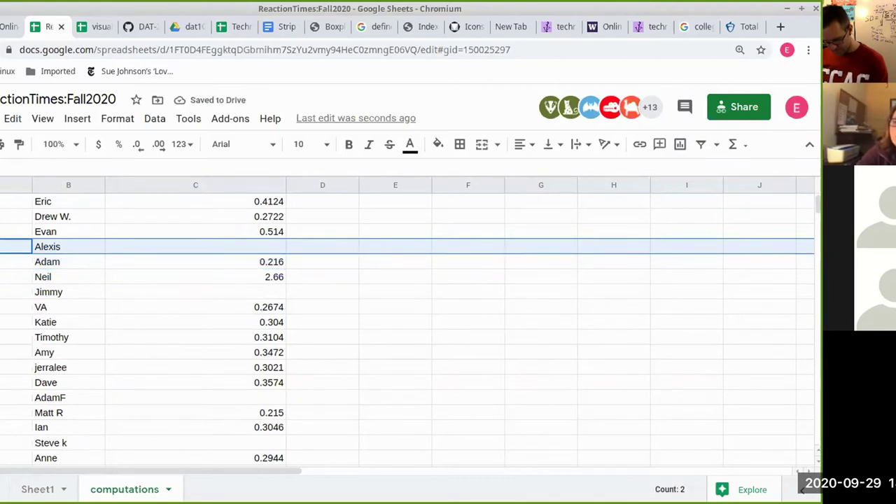
ctrl+click(1, 292)
right_click(1, 292)
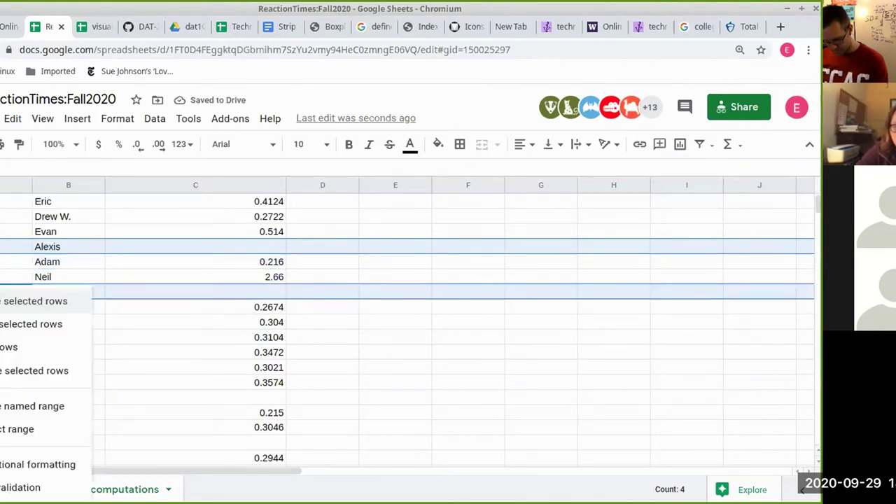
click(10, 301)
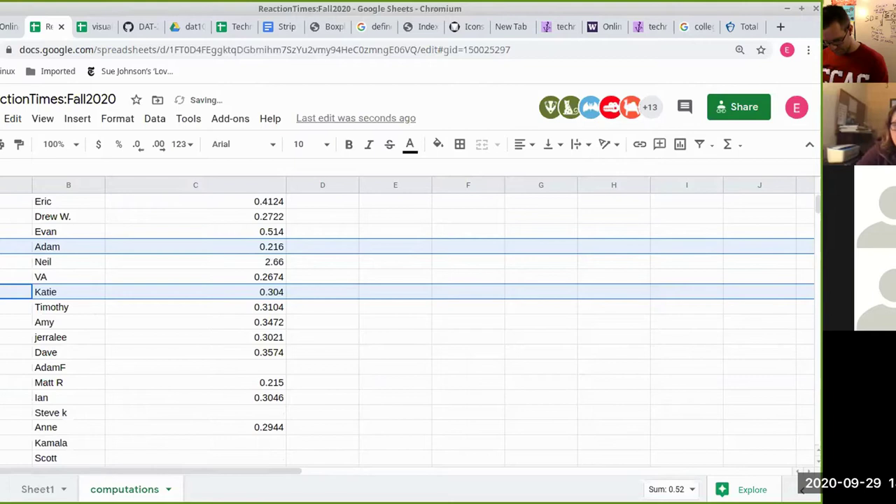
- Delete the four student rows lacking reaction times located between the 0.3574 row and the 0.3508 row
click(1, 367)
scroll(2, 367, down, 3)
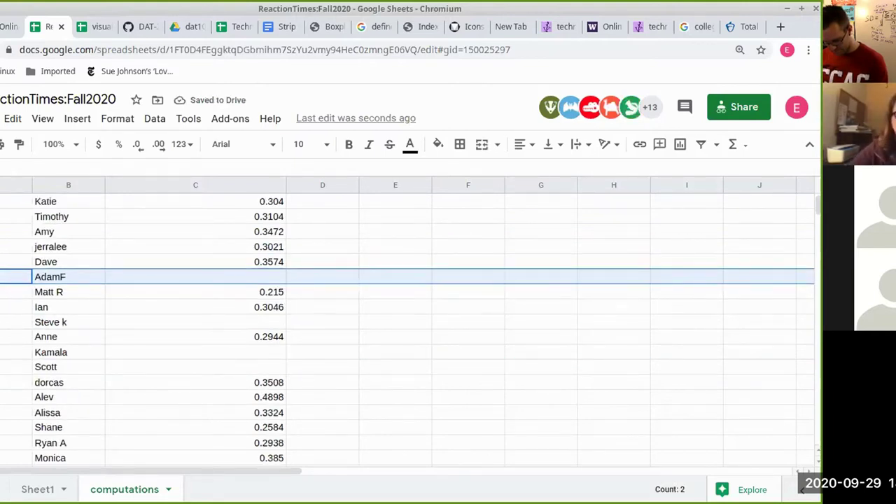
ctrl+click(1, 322)
ctrl+click(2, 353)
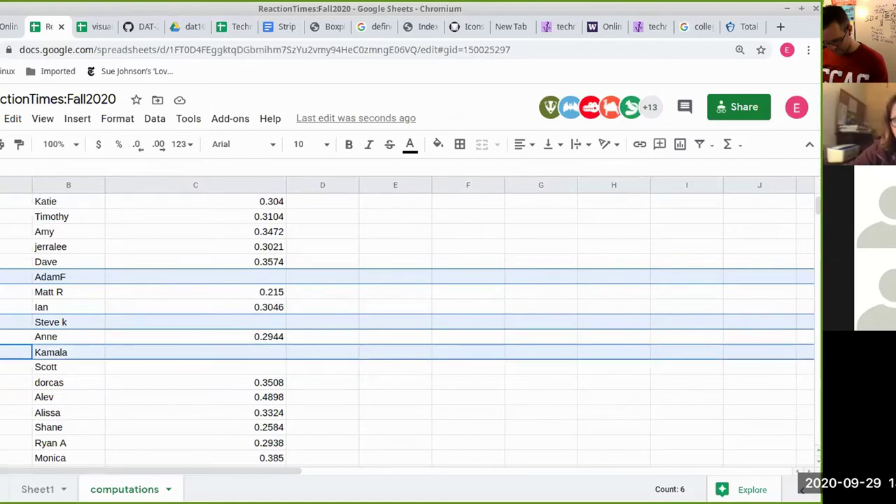
ctrl+click(1, 367)
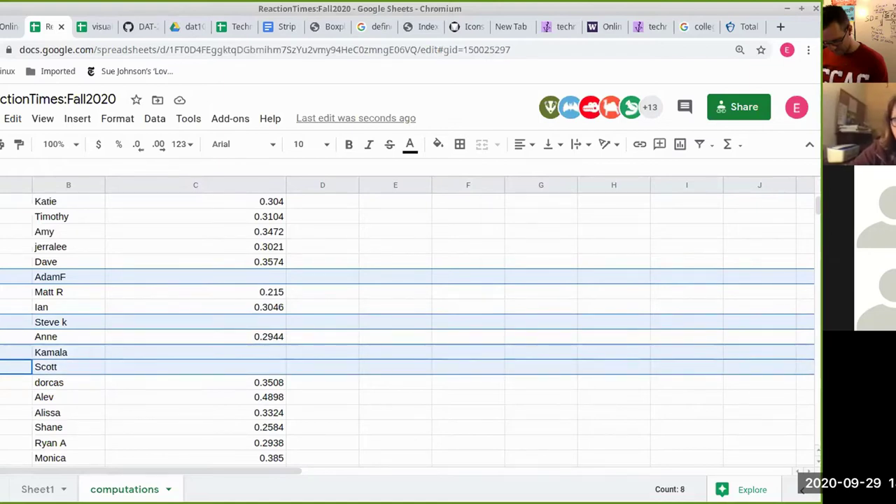
right_click(1, 367)
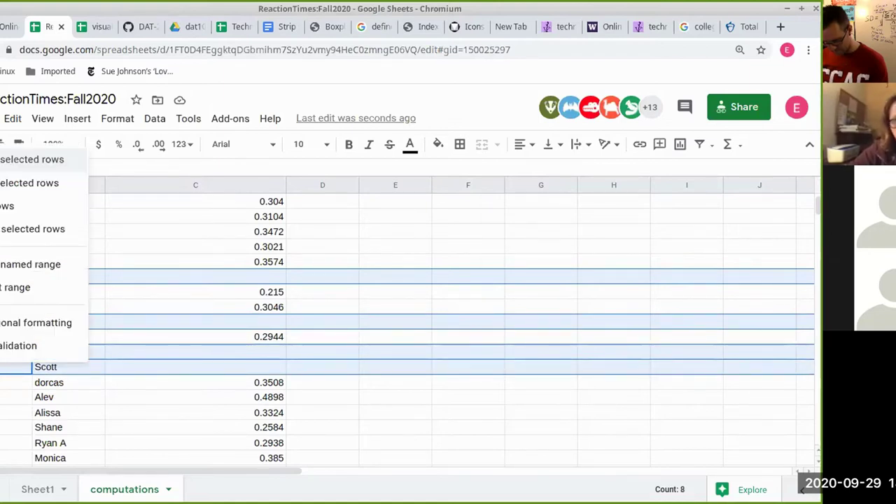
click(36, 161)
click(308, 307)
- Highlight the student data from the first row down to the 0.385 row to review the remaining entries
scroll(332, 321, up, 3)
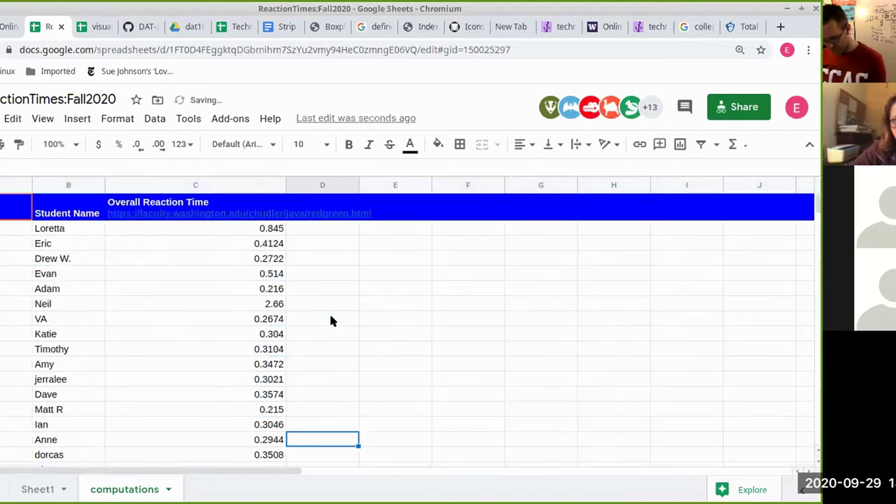
drag(16, 230, 233, 443)
scroll(230, 422, down, 2)
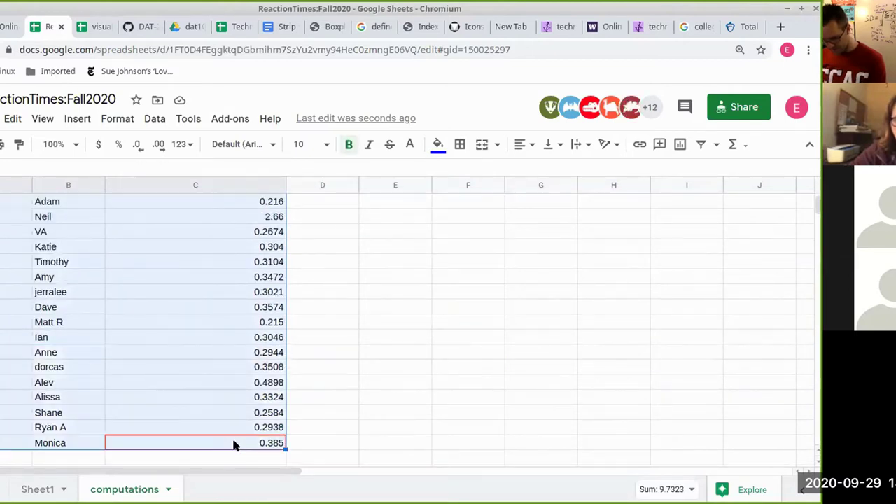
click(318, 385)
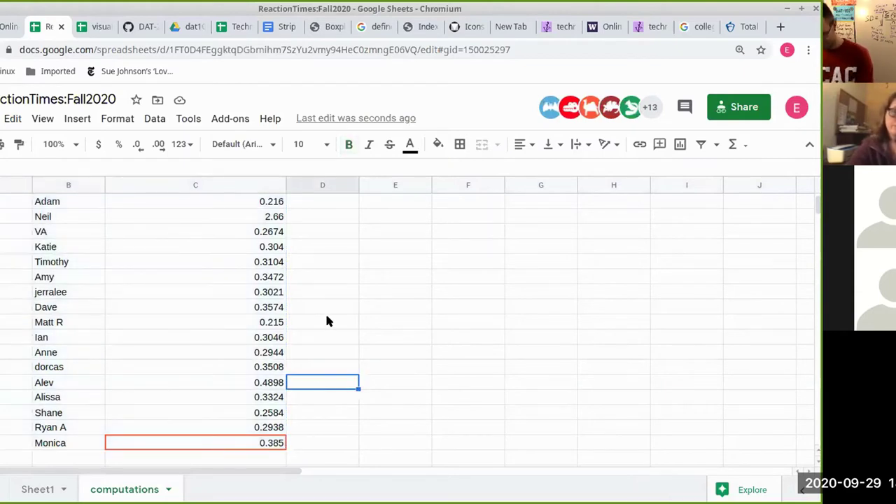
- Show the browser in full screen and hide the spreadsheet's menus so more rows fit on screen
scroll(327, 318, up, 2)
key(F11)
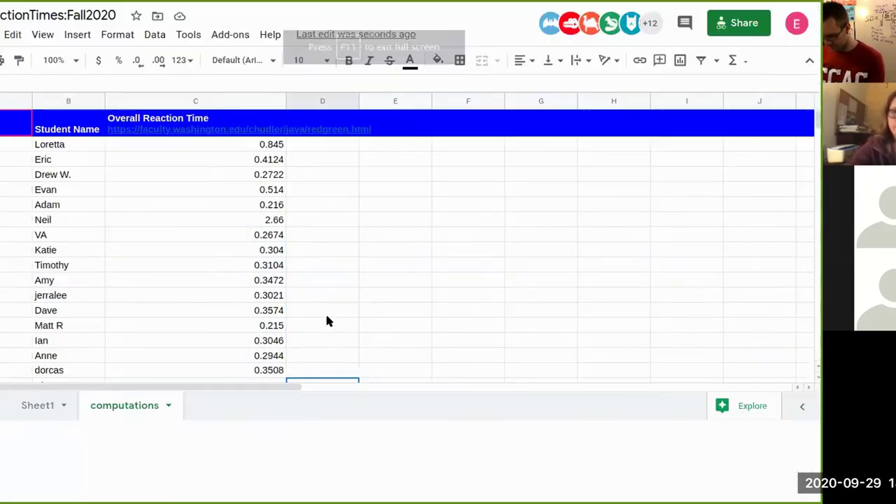
click(808, 61)
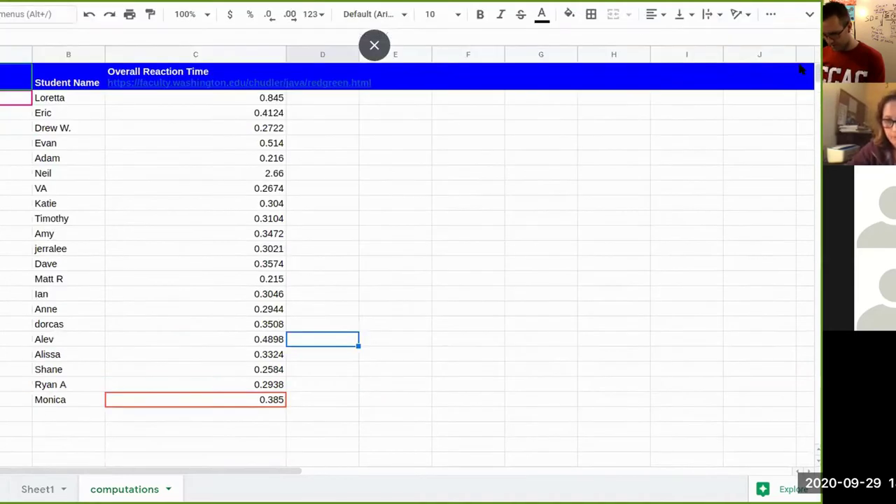
click(283, 143)
click(370, 113)
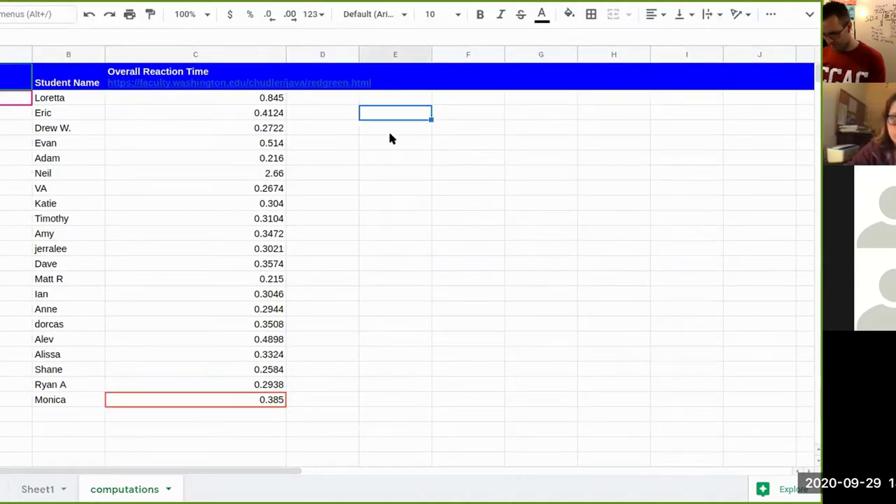
click(410, 248)
click(355, 143)
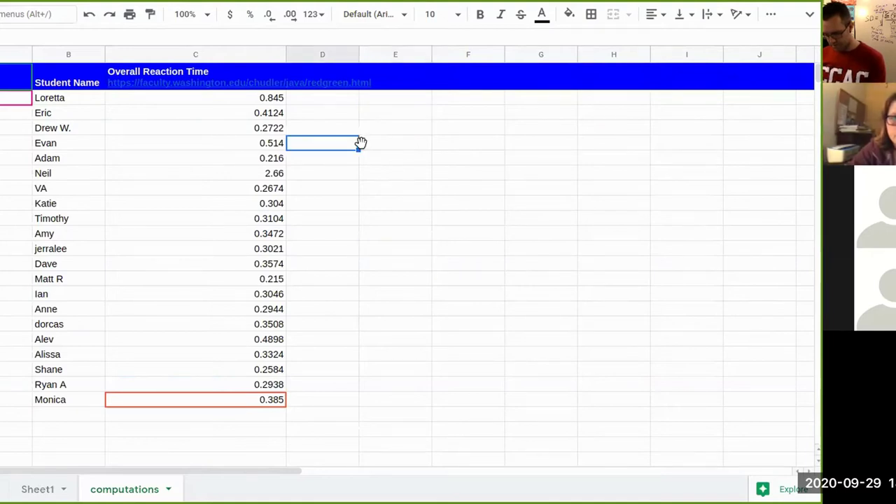
- Label cell E4 "median" and compute the MEDIAN of the reaction times C2:C22 in F4
click(384, 132)
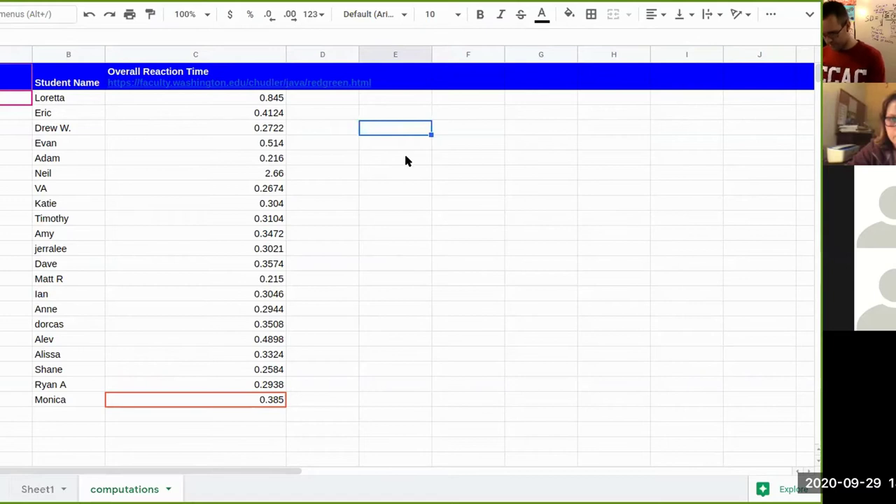
text(ds)
key(Escape)
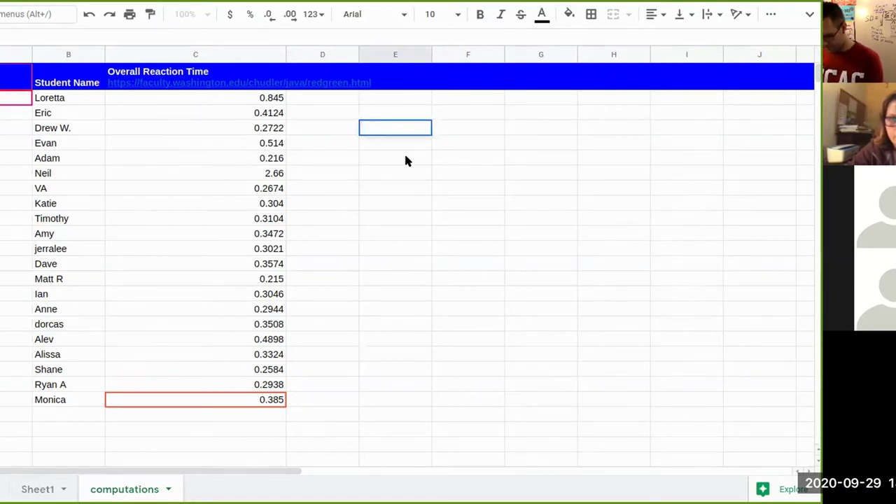
text(median)
key(Tab)
text(=med)
key(Tab)
drag(276, 100, 253, 410)
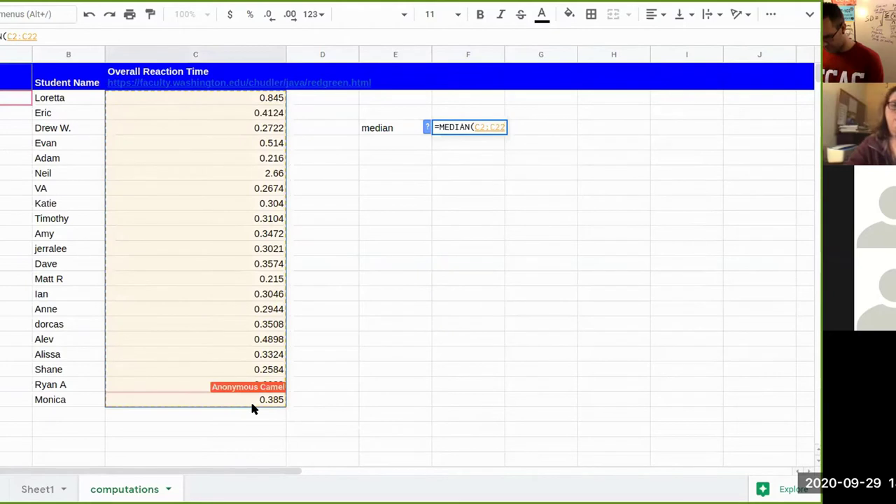
key(Return)
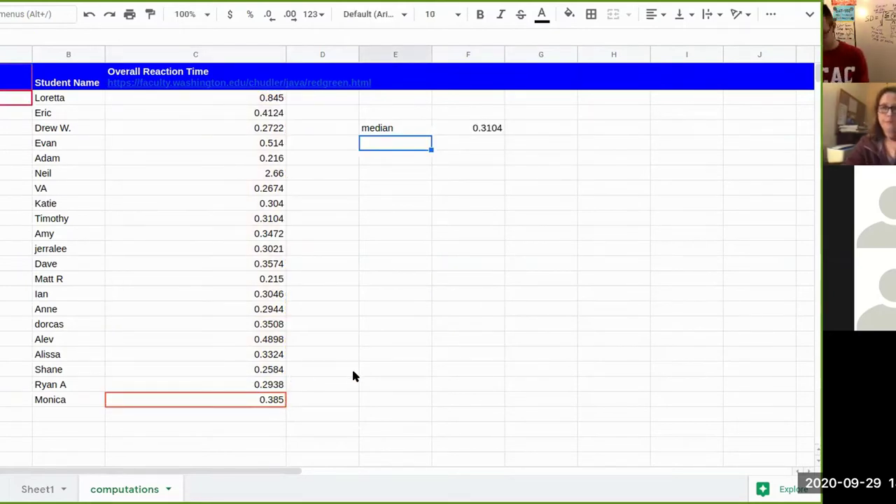
text(mean)
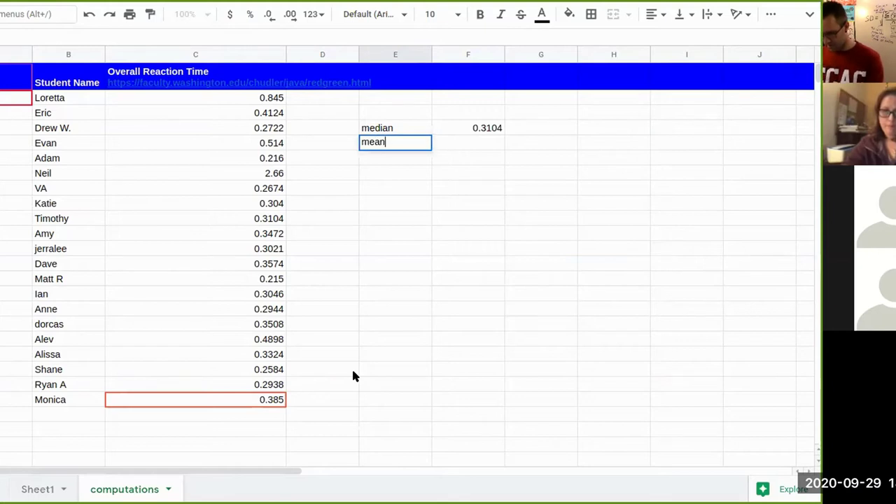
key(BackSpace)
key(BackSpace)
- Label cell E5 "sum" and compute the SUM of the reaction times C2:C22 in F5
text(sum)
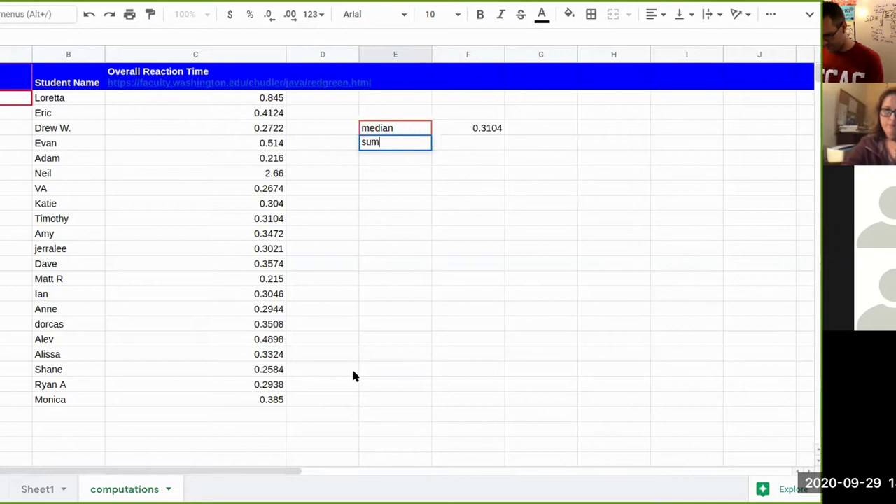
key(Tab)
text(=sum()
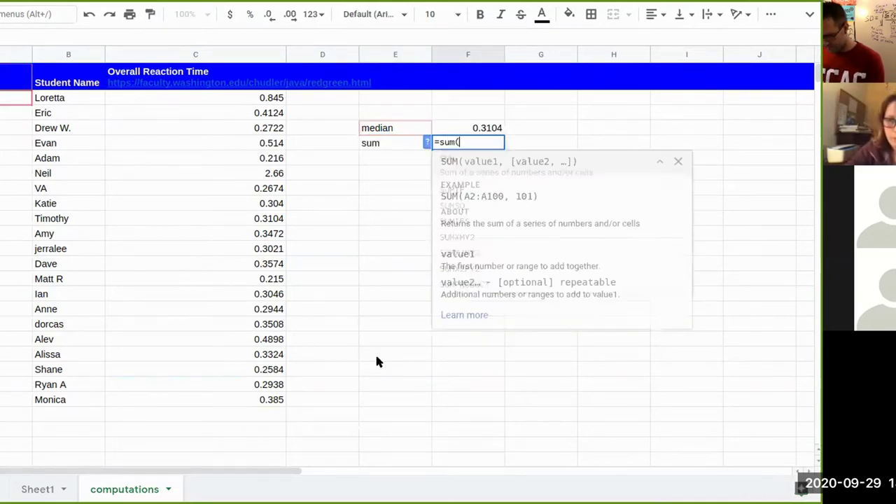
drag(271, 98, 271, 399)
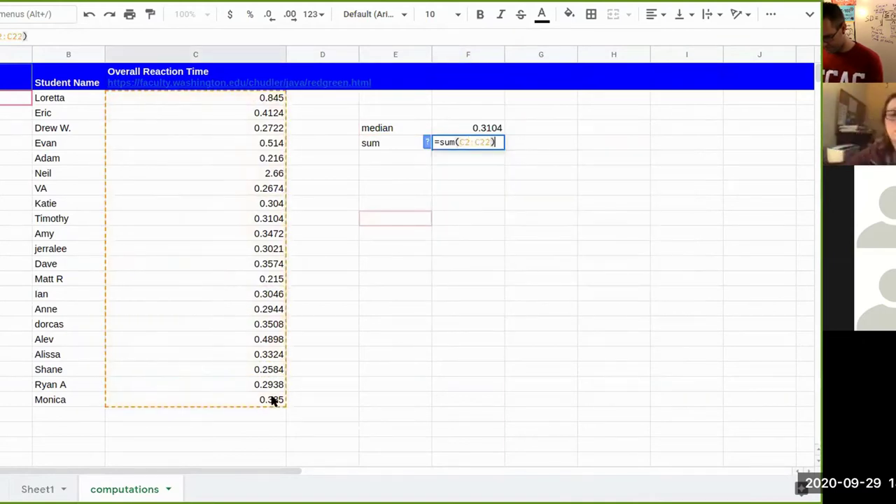
key(Return)
- Label cell E6 "count" and compute the COUNT of the listed reaction times in F6
text(count)
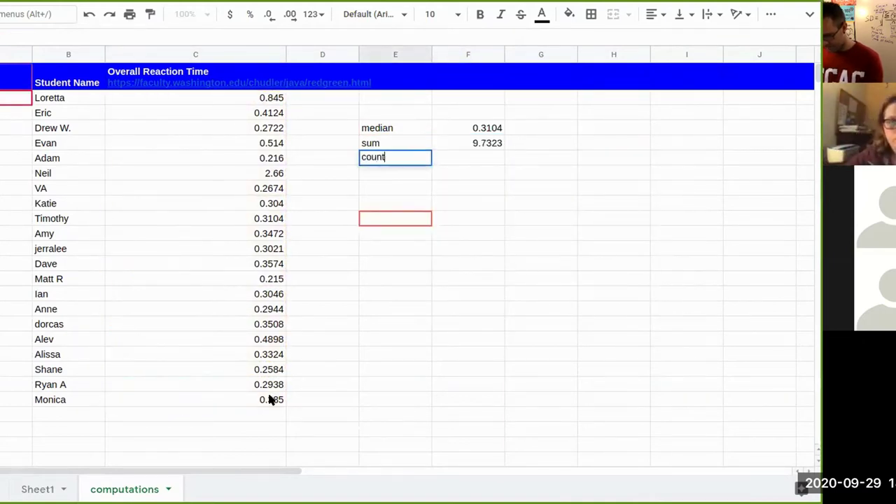
key(Tab)
text(cou=count)
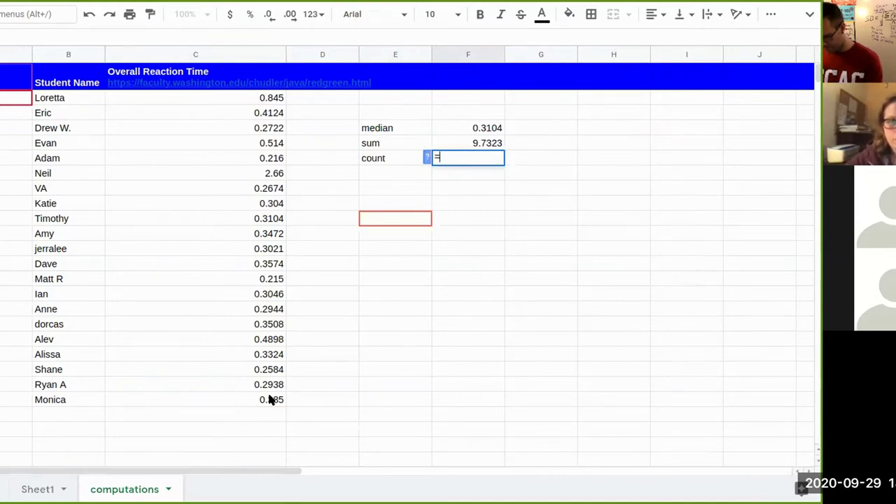
drag(264, 101, 256, 401)
key(Return)
- Label cell E7 "mean" and compute it in F7 as the sum divided by the count, =F5/F6
text(mean)
key(Tab)
text(=)
click(478, 143)
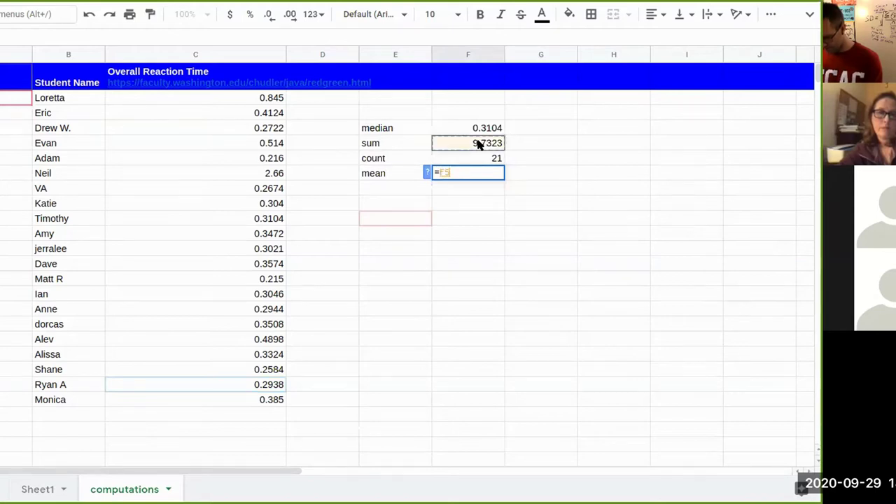
text(/)
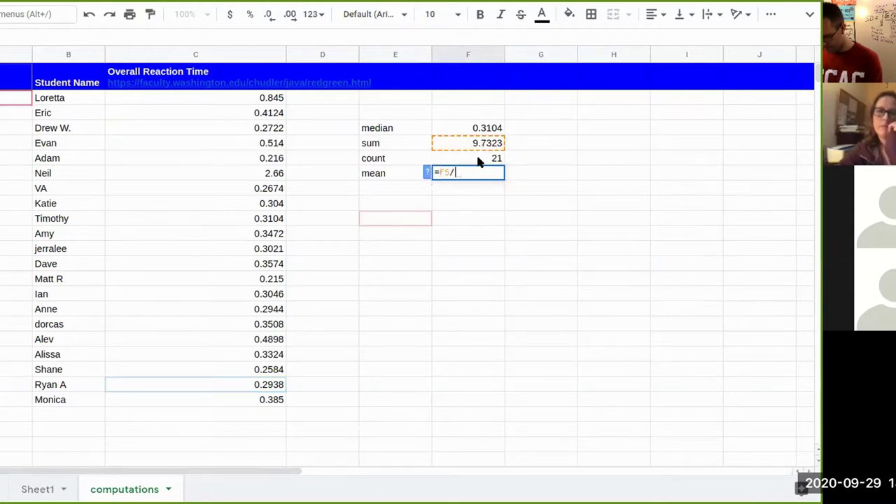
click(479, 161)
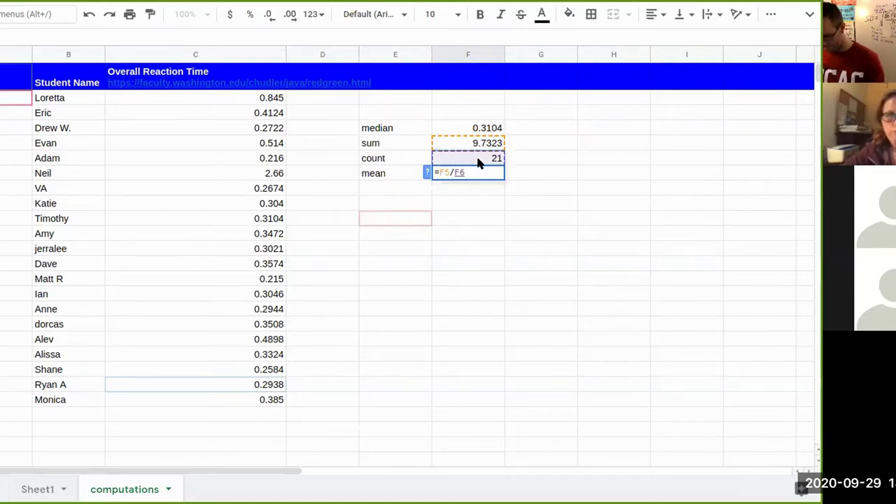
key(Return)
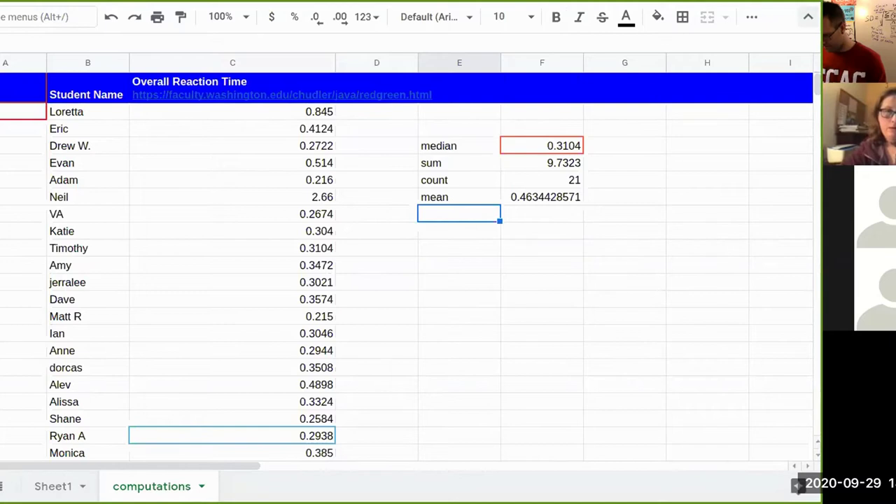
- Restore the spreadsheet's menus and set the sheet zoom to 125% with the statistics table in view
key(ctrl+shift+f)
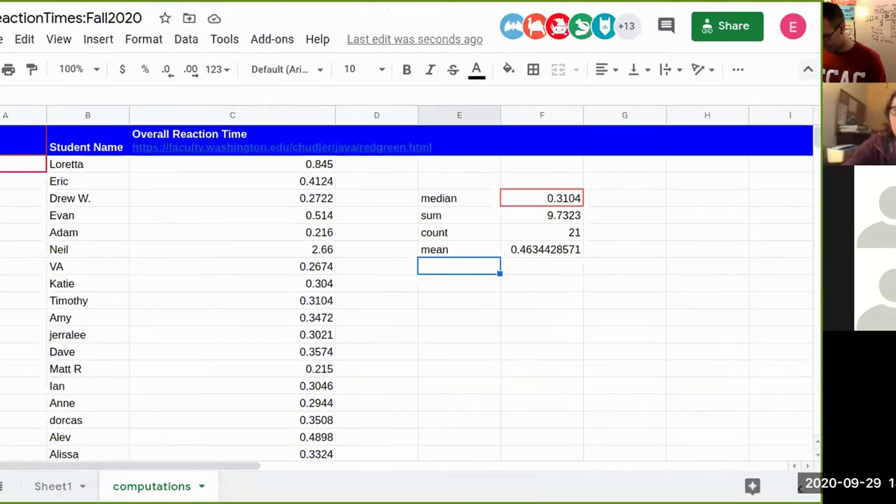
click(57, 39)
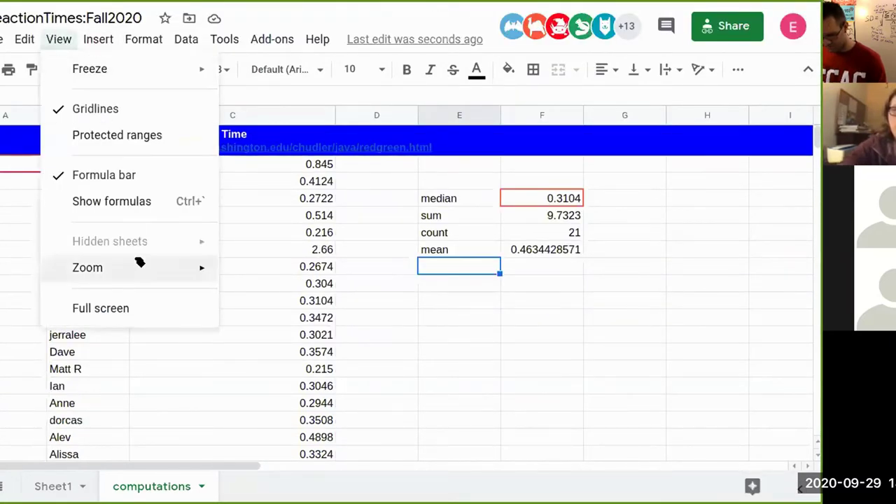
mouse_move(208, 267)
click(261, 378)
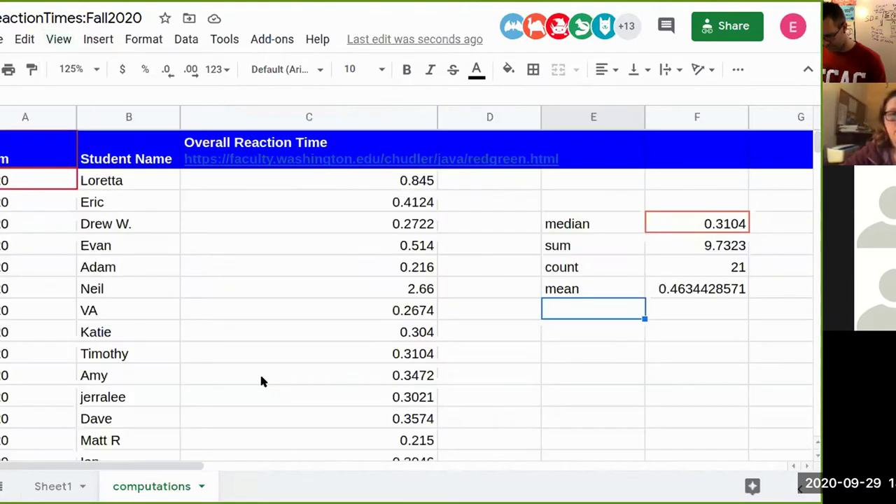
scroll(466, 407, down, 1)
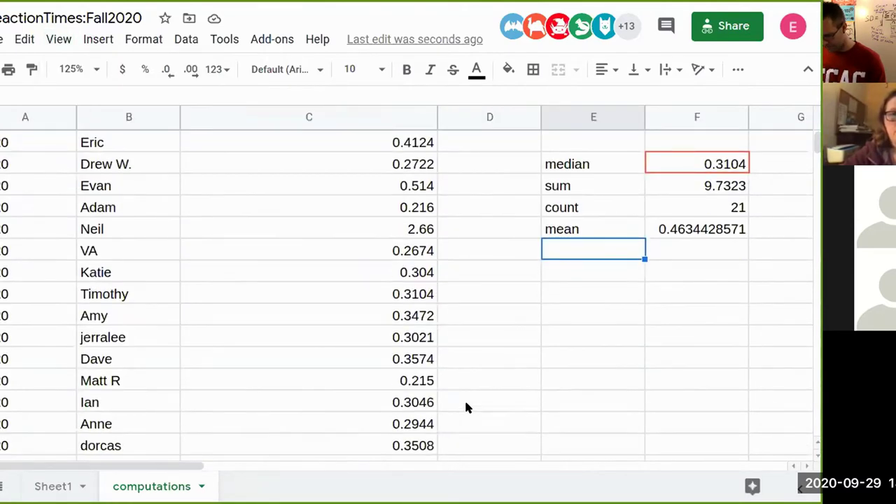
scroll(466, 404, right, 1)
scroll(466, 404, up, 1)
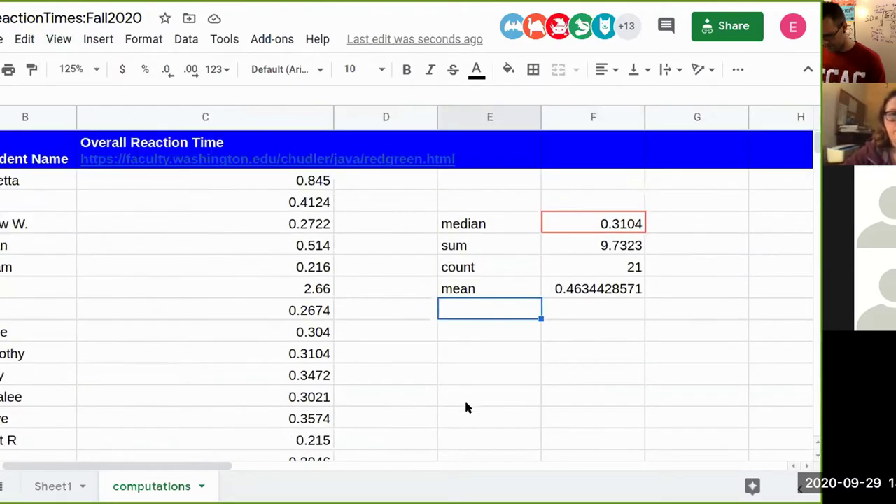
- Examine the formula behind the mean value in F7
double_click(584, 288)
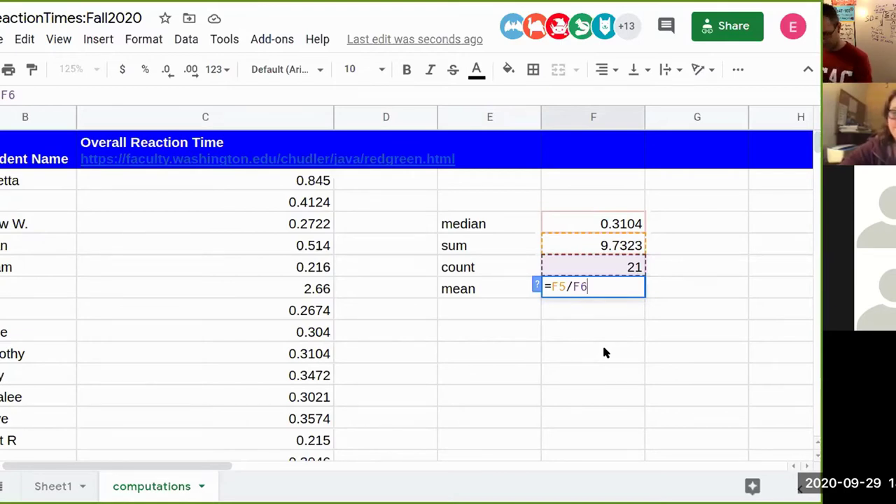
key(Return)
click(641, 294)
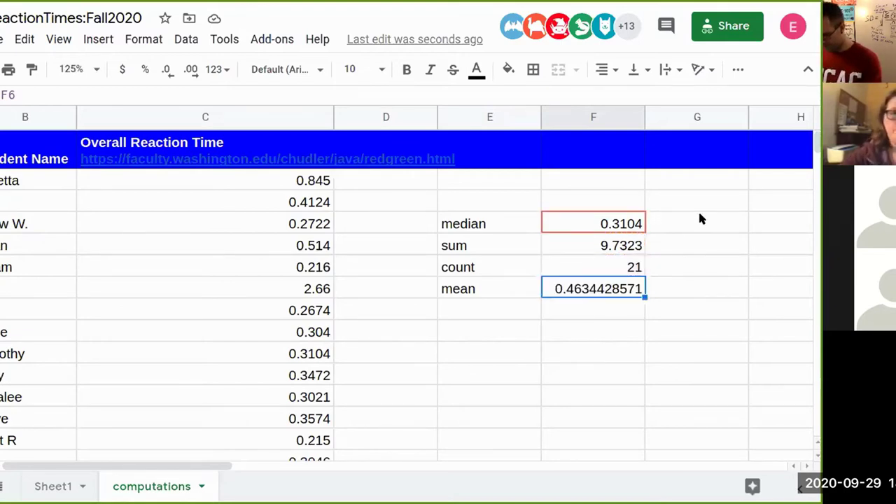
- Enter the function note "median()" in G4 beside the median value
click(699, 220)
double_click(699, 221)
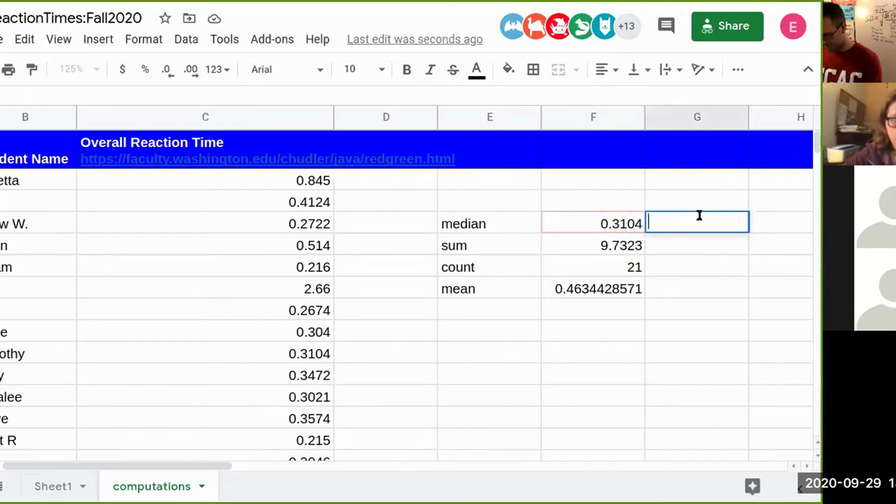
text(median()
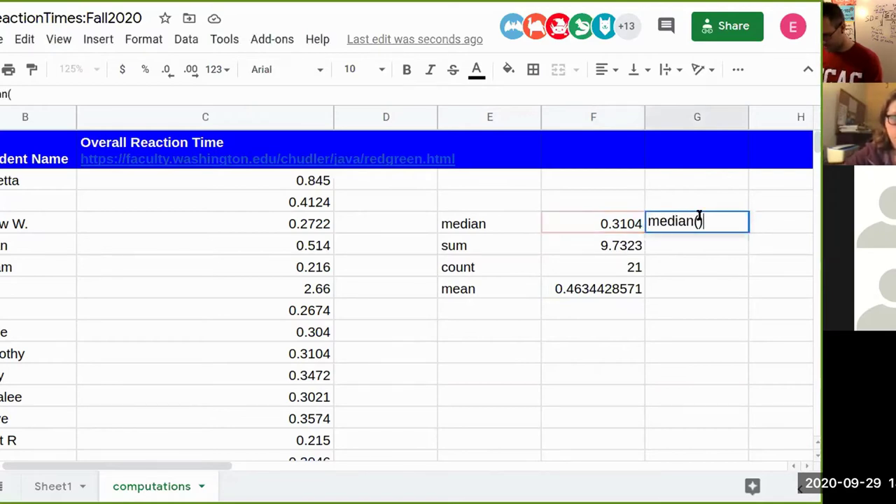
text())
key(Return)
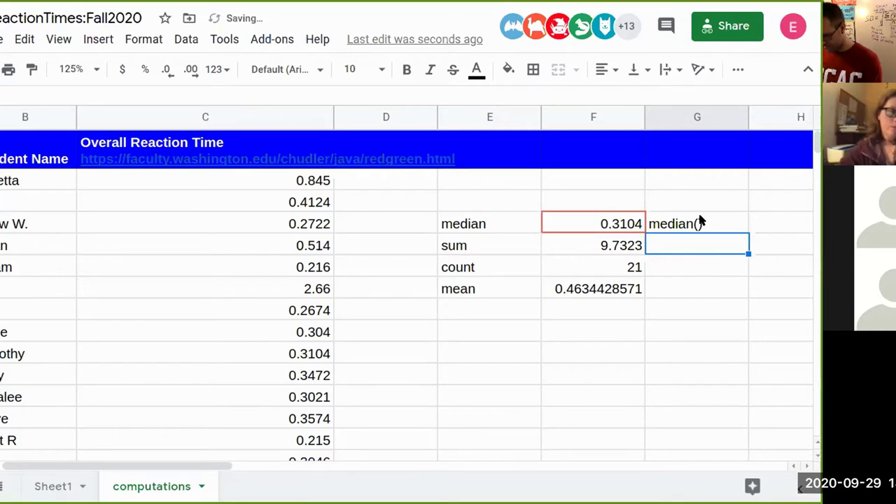
- Enter the function notes "sum()", "count()" and "sum/count" in G5 to G7 beside the sum, count and mean values
text(sum())
key(Return)
text(count())
key(Return)
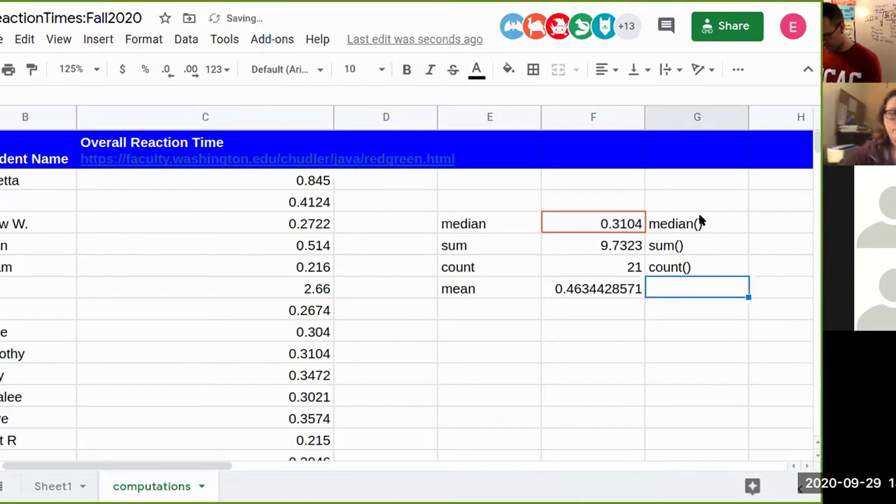
text(sum/count)
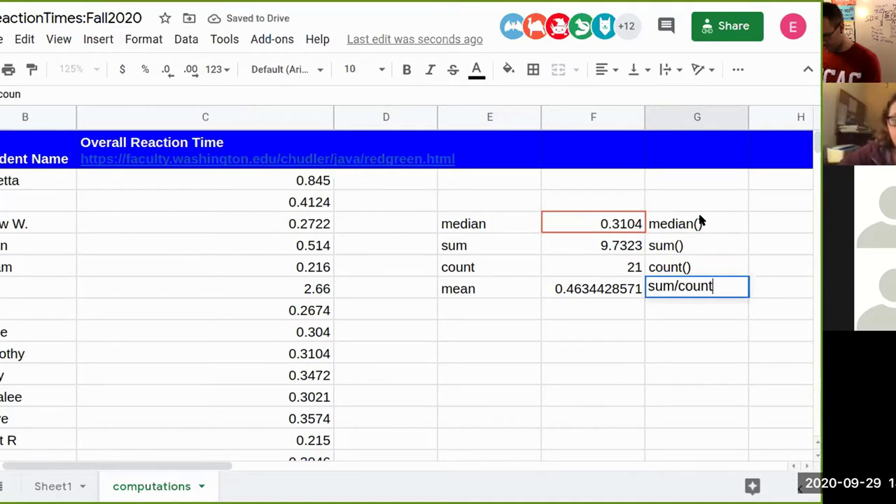
key(Return)
- Enter the label "skewness?" in cell E8, directly under the mean label
click(516, 310)
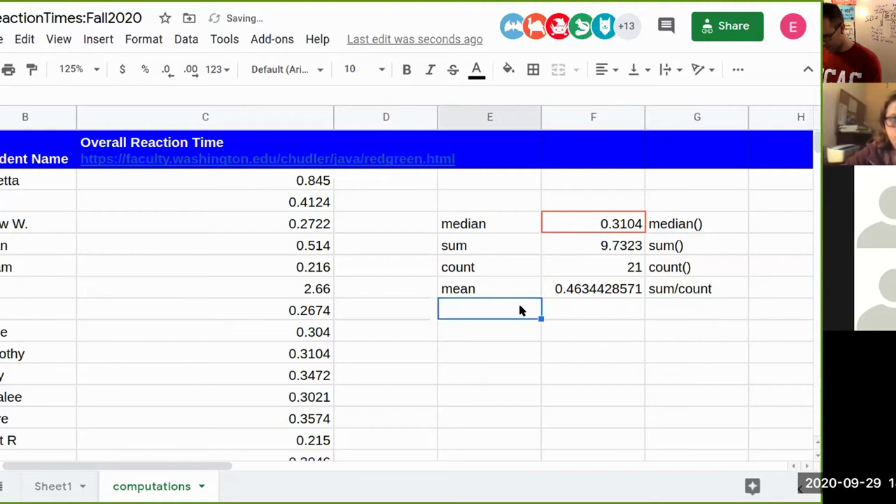
click(577, 290)
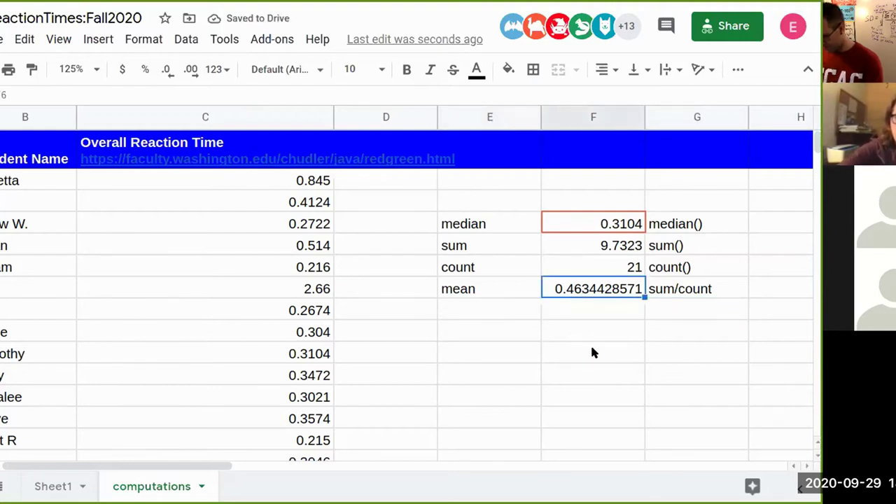
key(Down)
key(Left)
text(skewness?)
key(Tab)
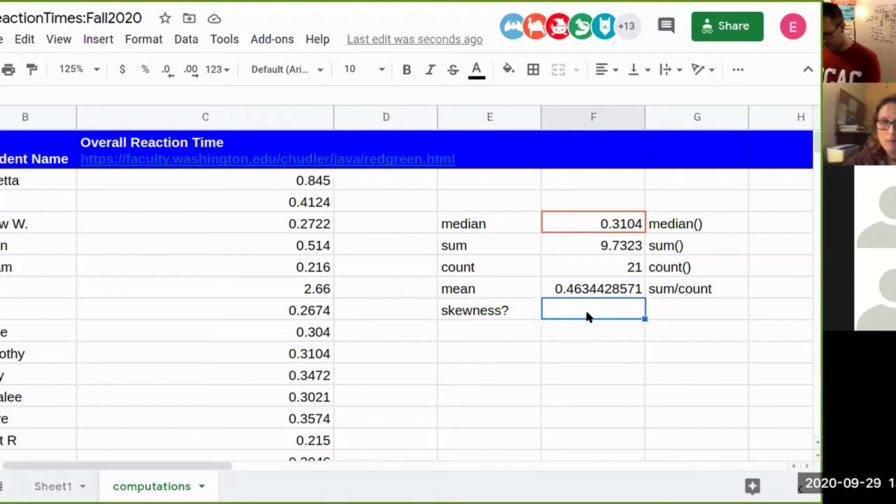
- Enter "right-skewed (x-bar > median)" in F8 as the answer to the skewness question
text(right-ske)
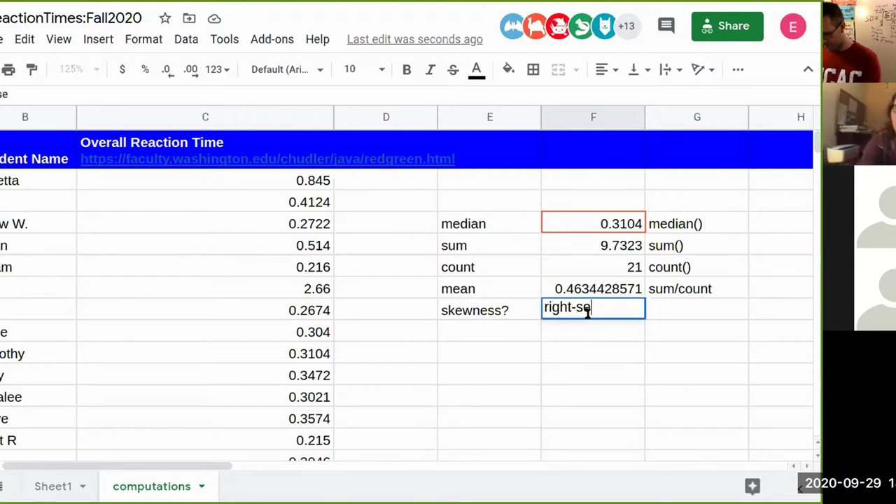
key(BackSpace)
text(kewed)
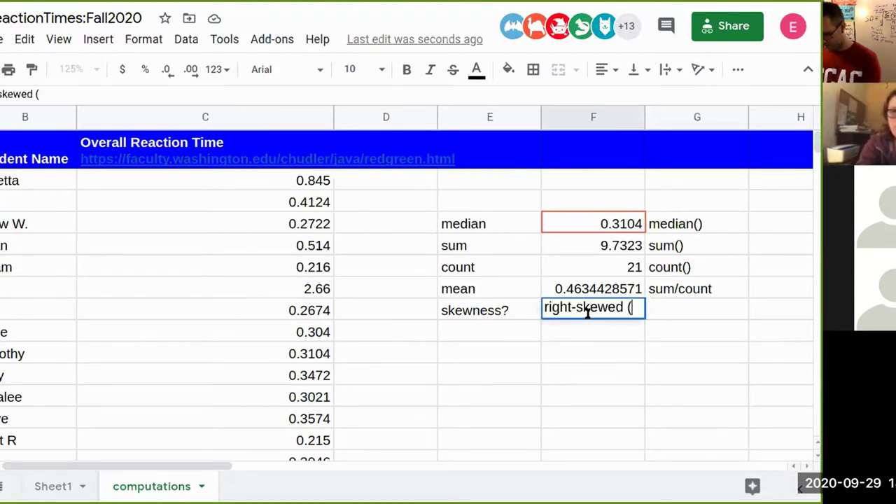
text( (x-bar > )
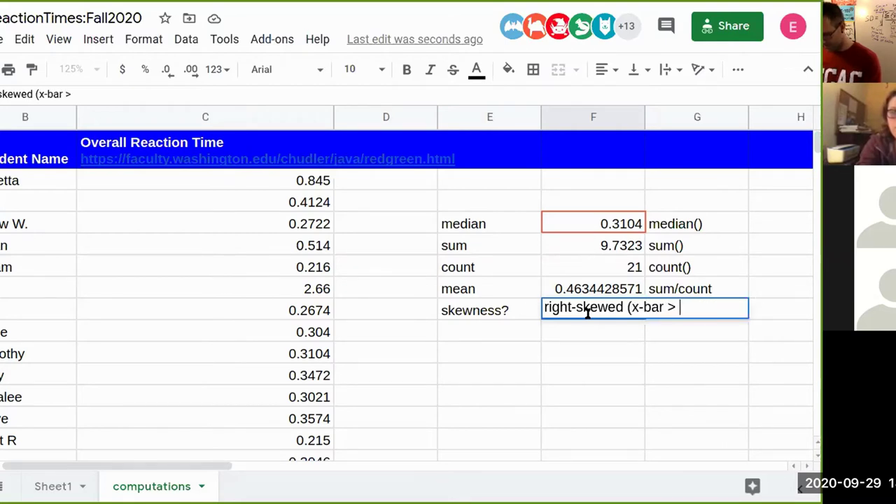
text(median)
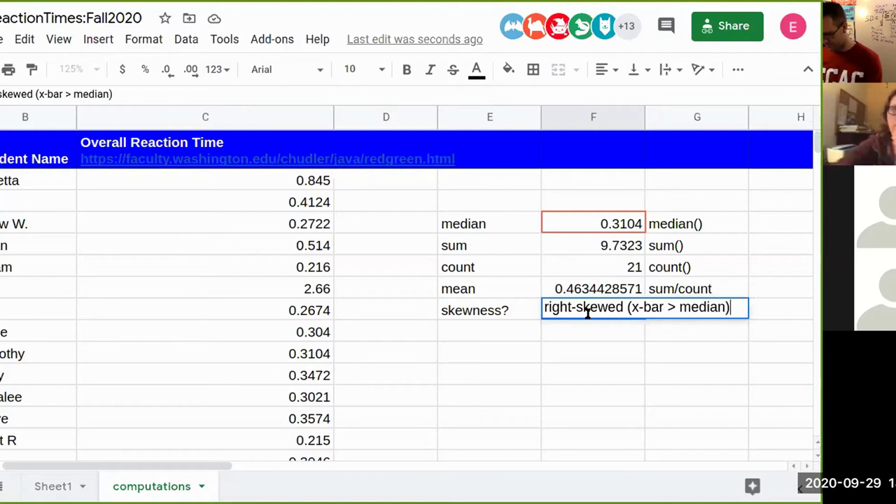
key(Return)
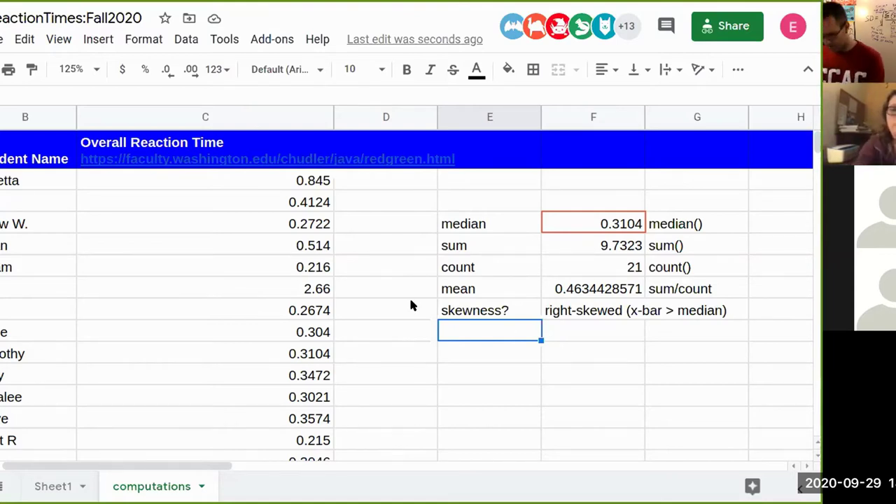
- Enter the header "DistanceFromMean" in D1, beside the Overall Reaction Time header
scroll(411, 306, left, 2)
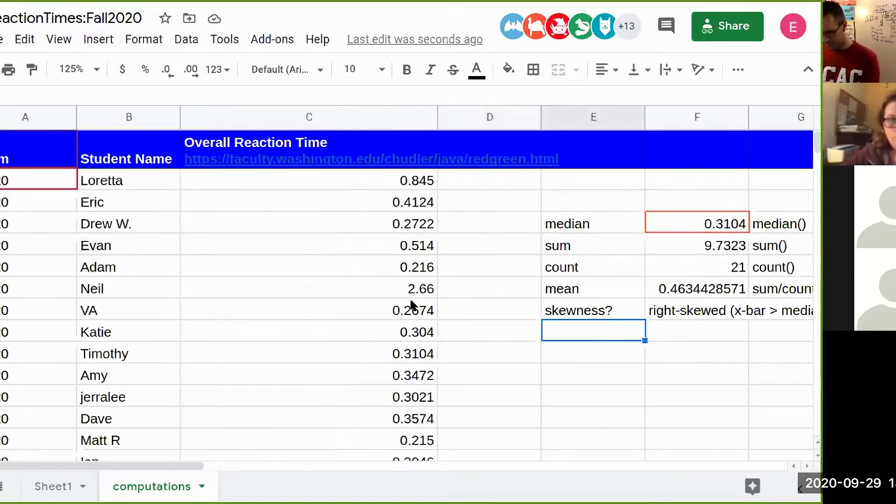
click(392, 184)
click(448, 185)
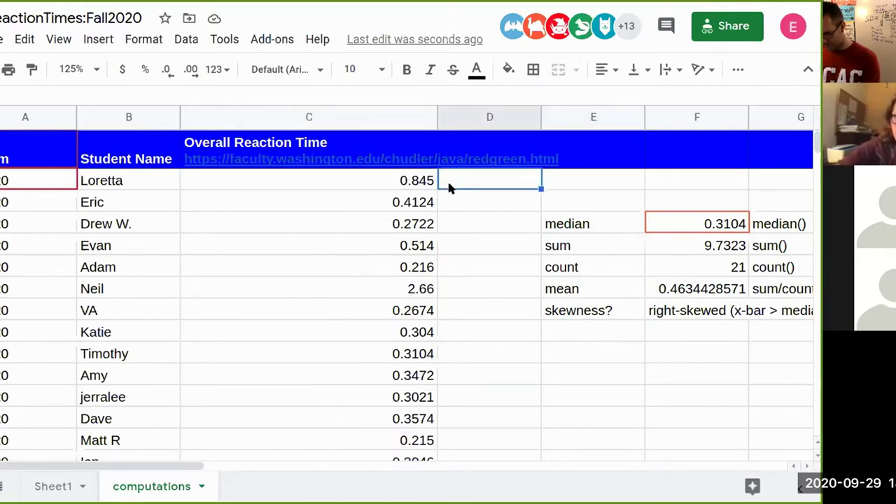
click(720, 293)
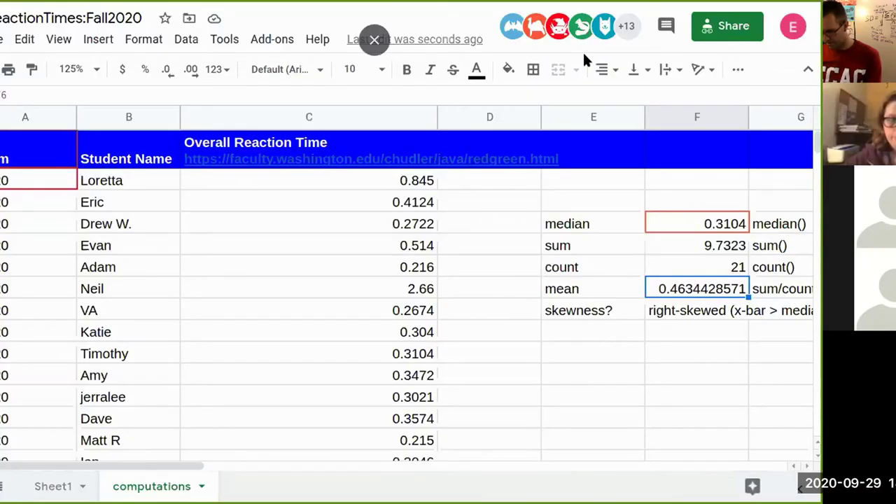
click(485, 143)
text(Deviance)
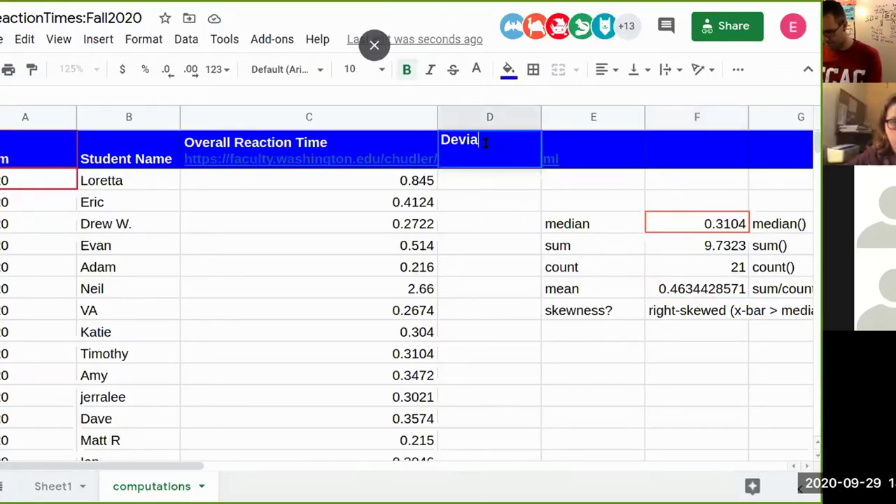
key(BackSpace)
key(BackSpace)
key(BackSpace)
key(BackSpace)
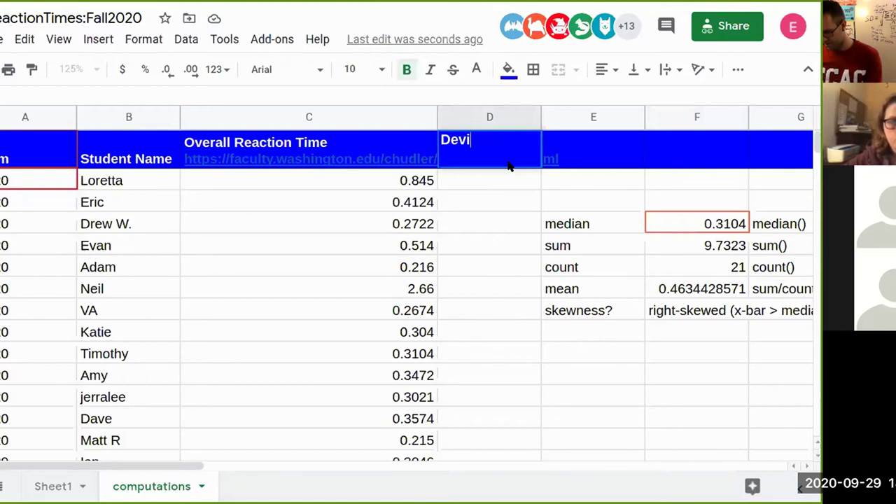
text(Distanc)
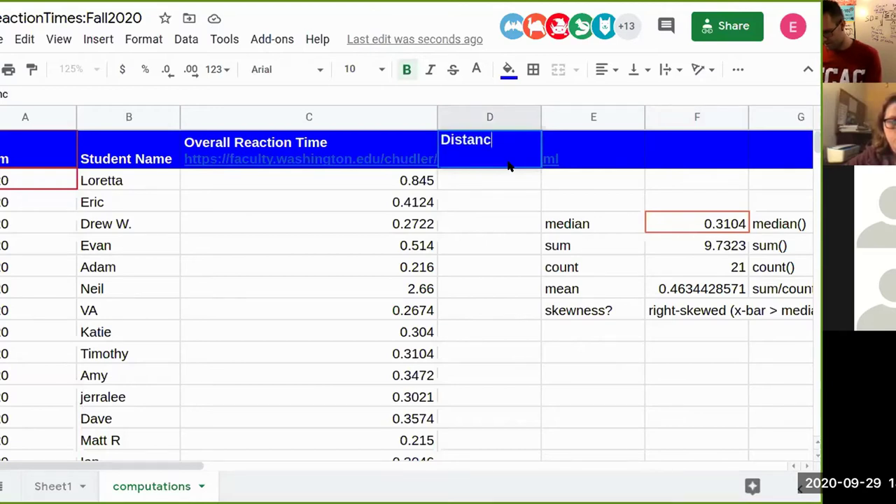
text(eFromMean)
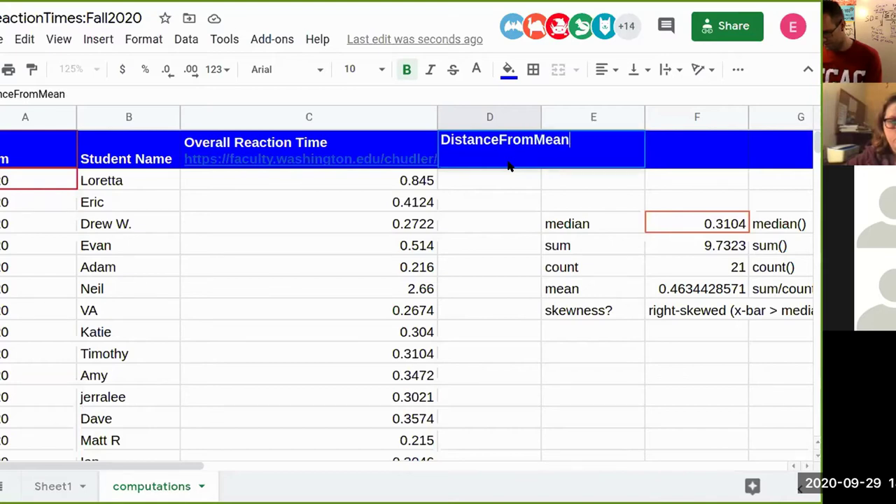
key(Return)
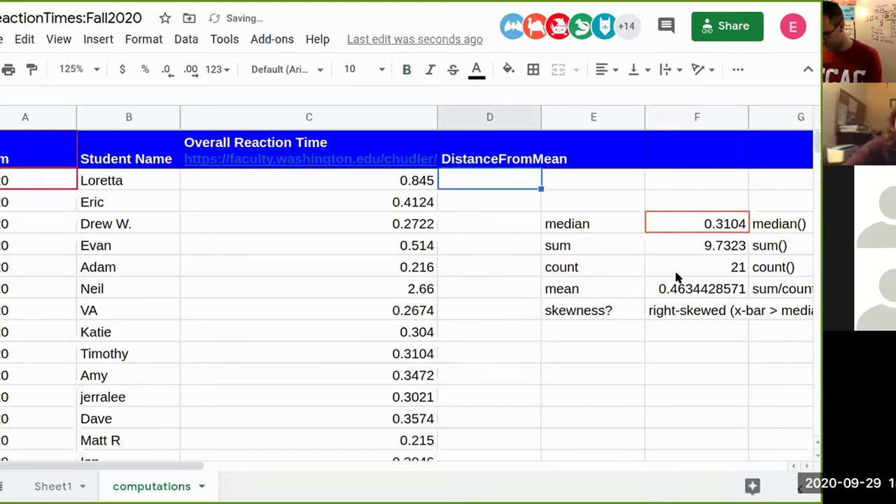
click(677, 286)
right_click(677, 286)
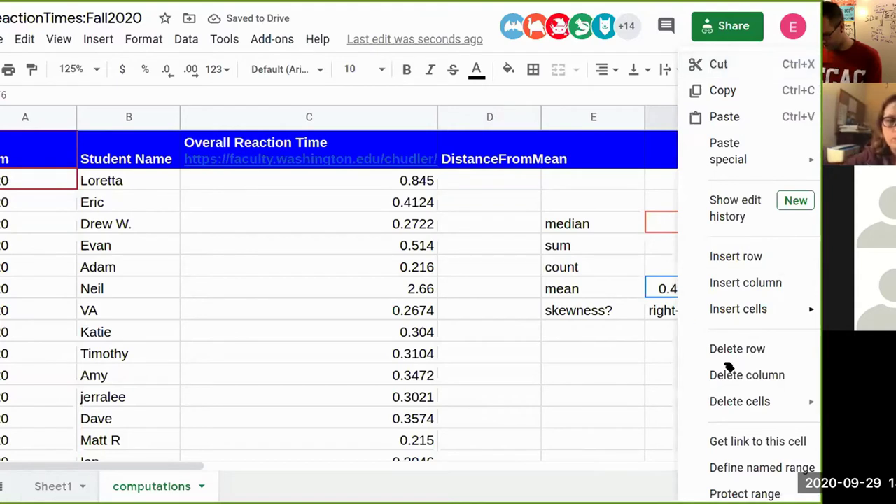
click(748, 466)
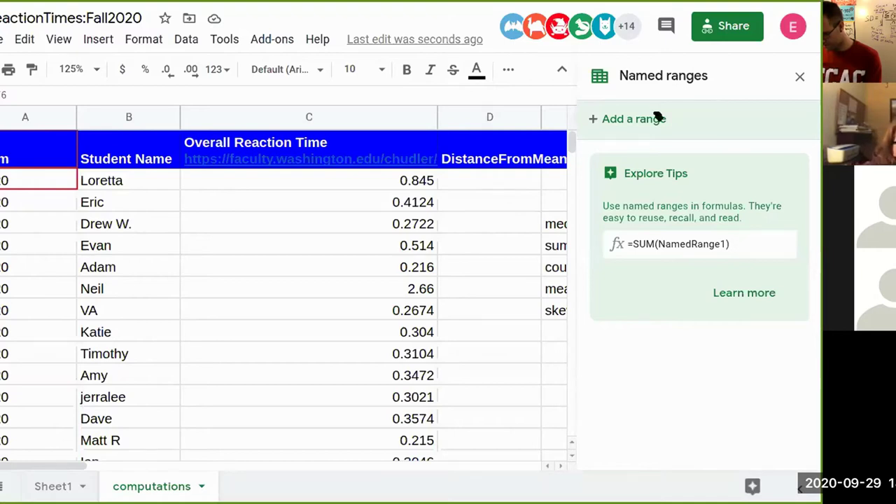
click(800, 76)
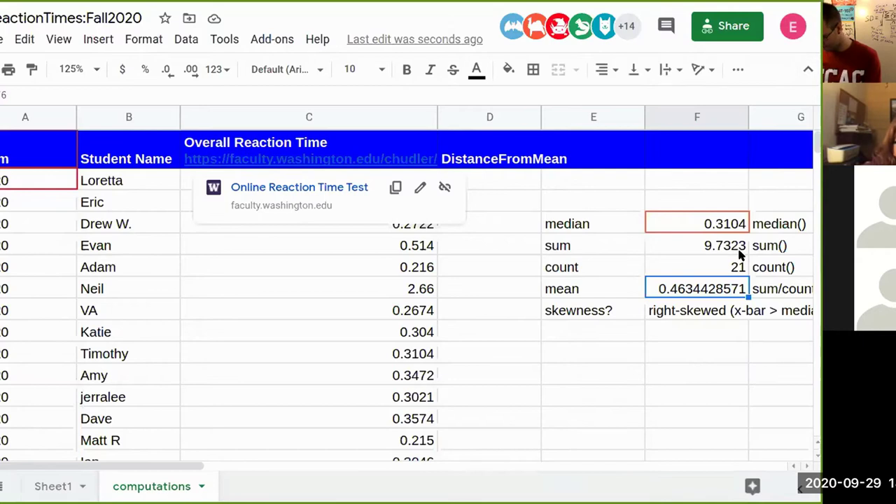
- Define a named range called "mean" for the mean value in computations!F7
right_click(718, 291)
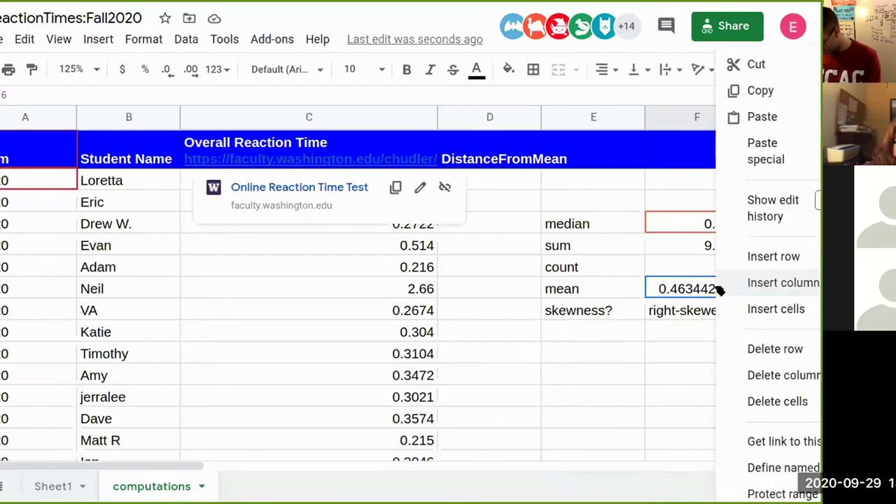
click(774, 468)
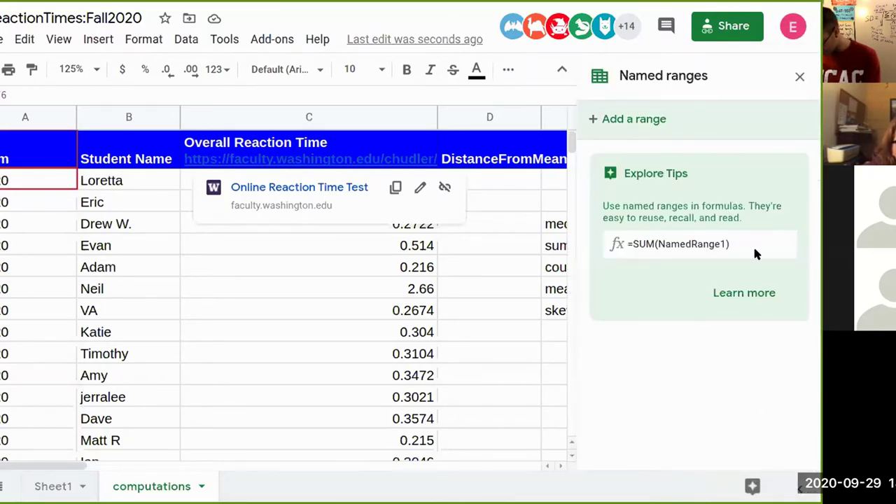
click(625, 118)
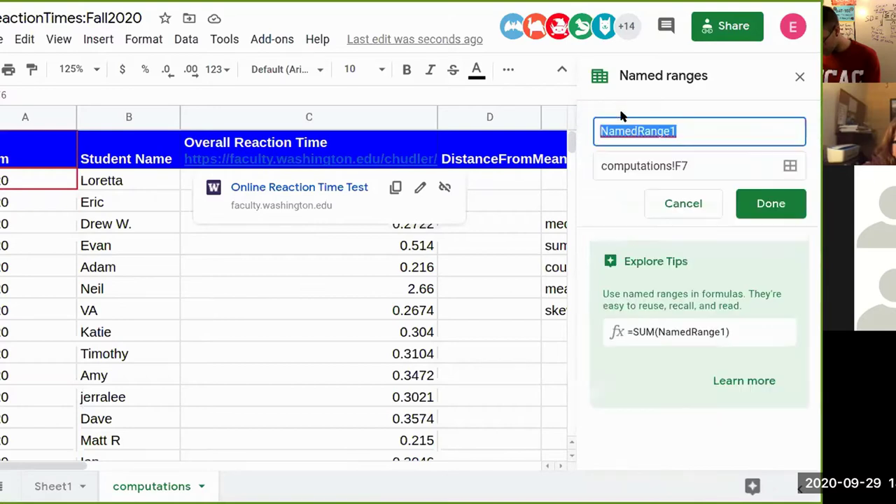
text(mean)
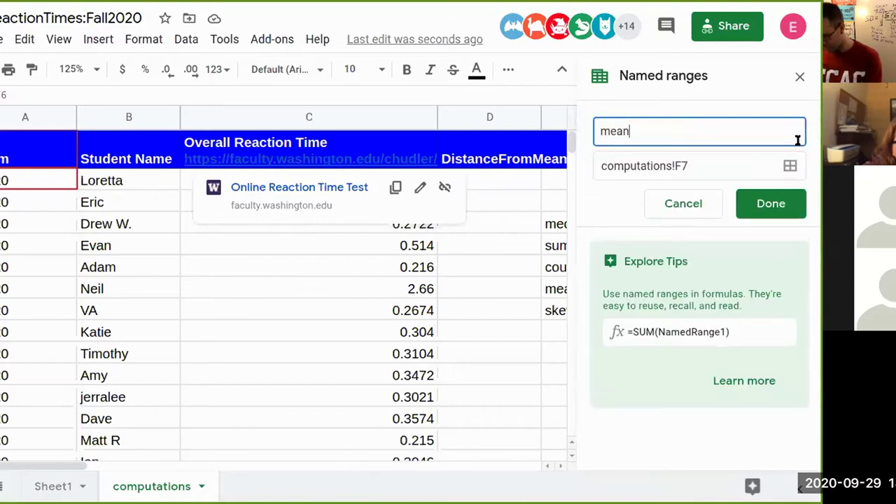
key(Return)
click(538, 371)
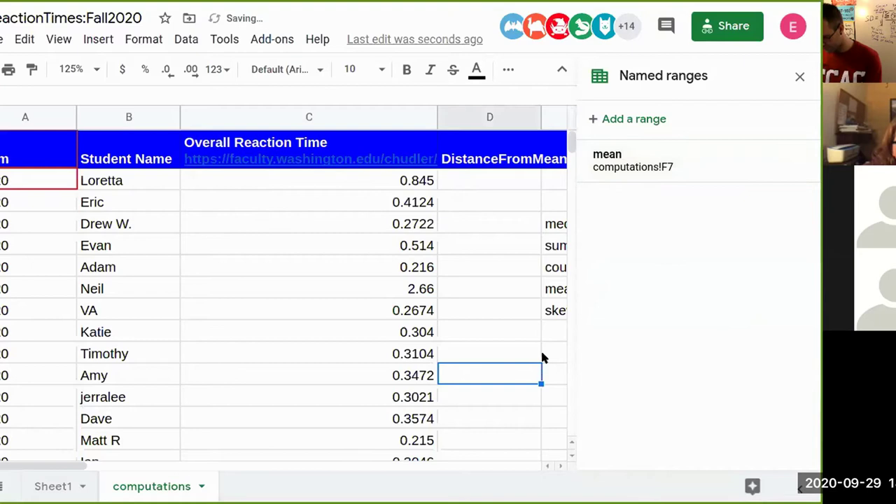
click(799, 78)
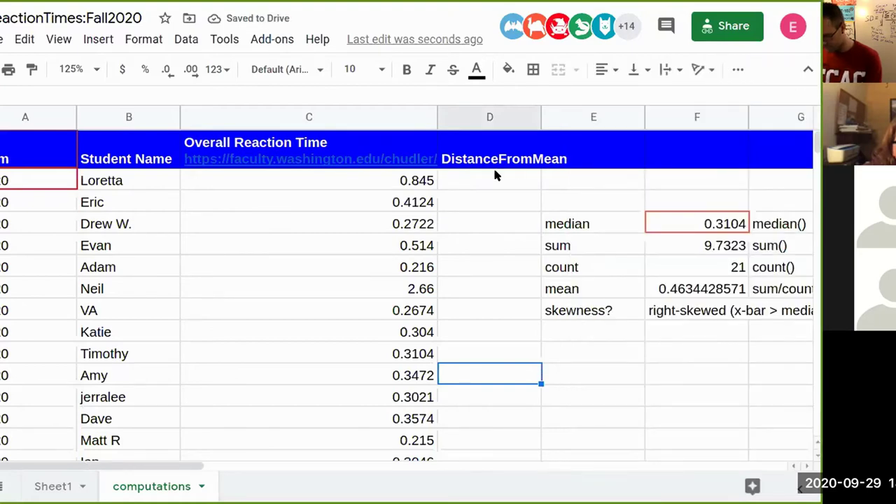
- Compute the first student's distance from the mean in D2 with the formula =C2-mean
click(481, 182)
text(=)
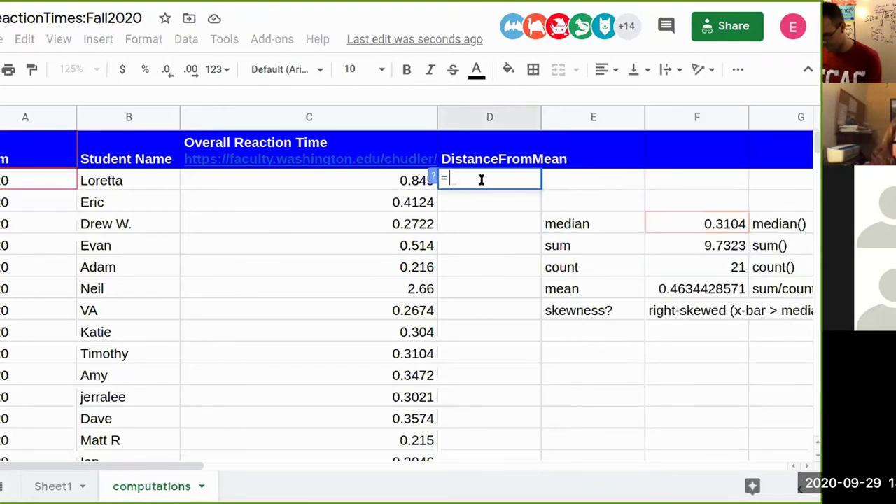
click(390, 184)
text(-mean)
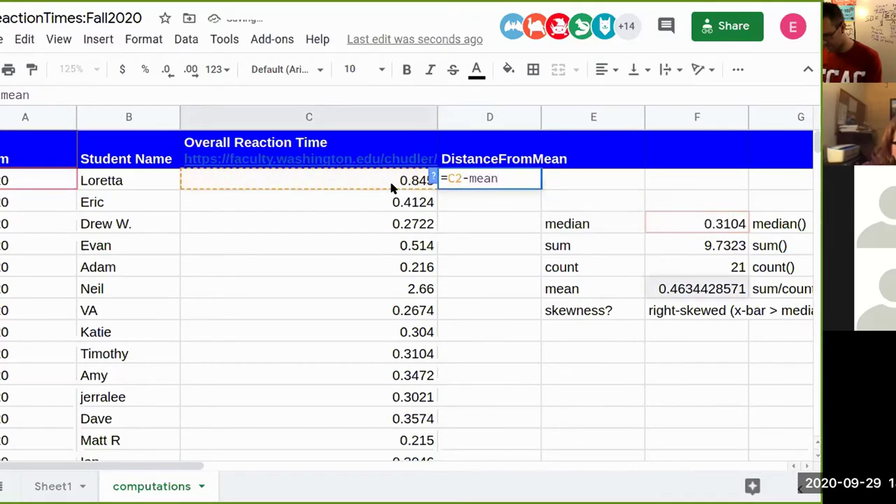
key(Return)
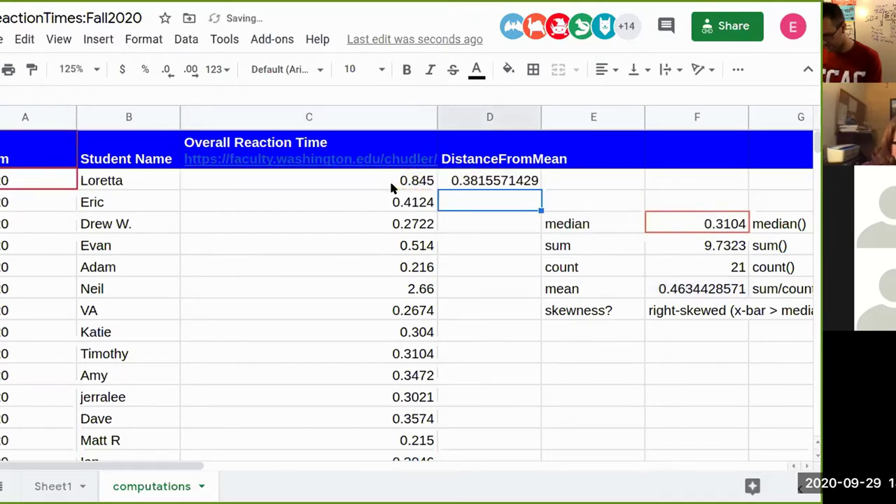
- Fill the D2 distance formula down column D to the last student's row
click(524, 181)
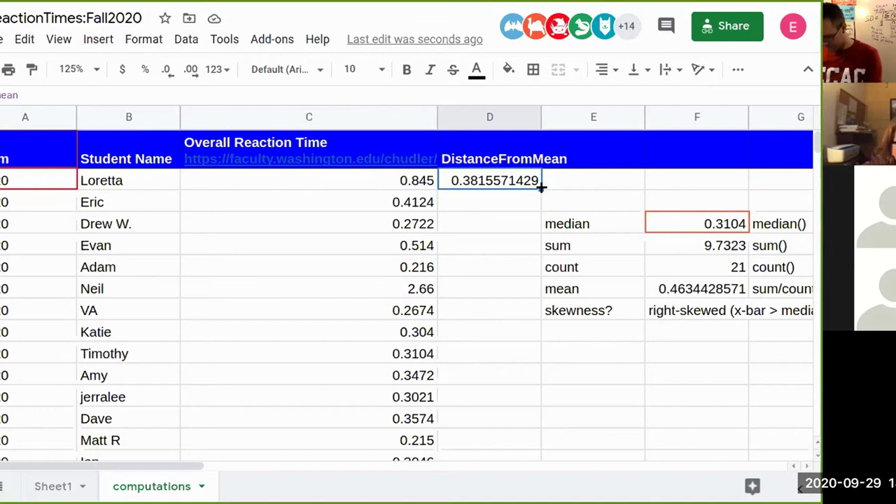
drag(541, 188, 520, 325)
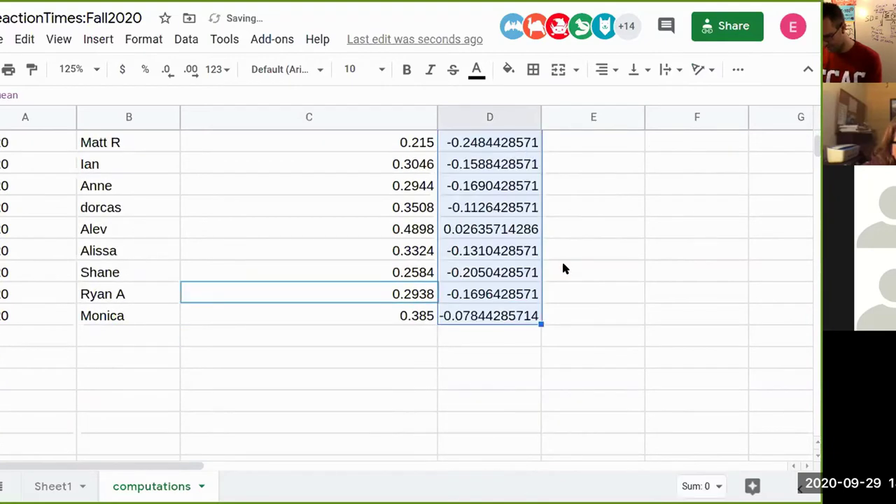
scroll(562, 266, up, 5)
click(504, 204)
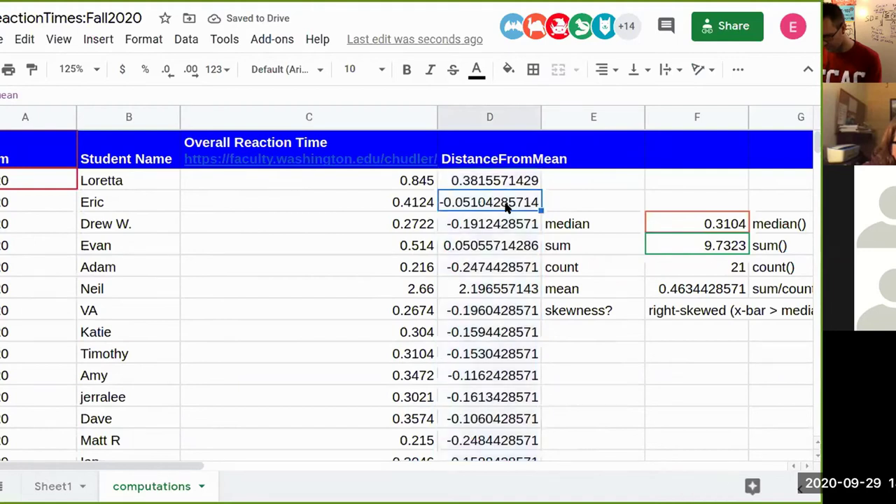
- Widen column D slightly and insert an empty column between it and the statistics labels
drag(538, 112, 548, 113)
click(578, 120)
right_click(578, 119)
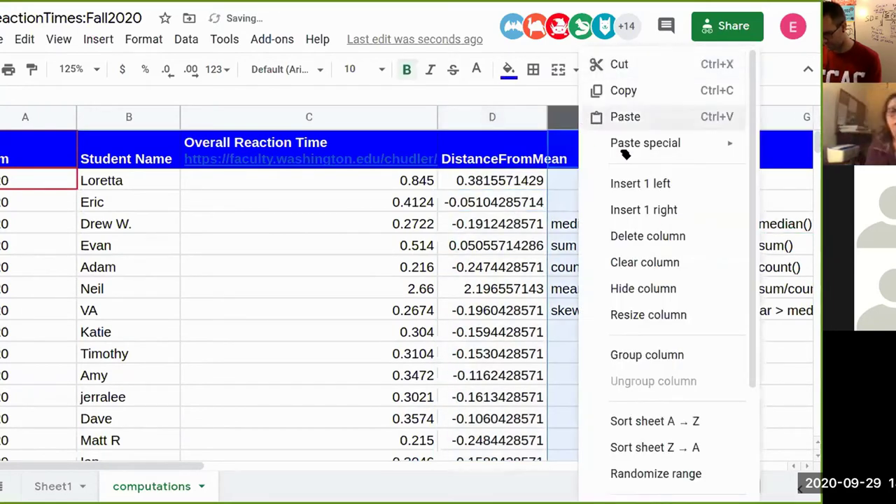
click(645, 184)
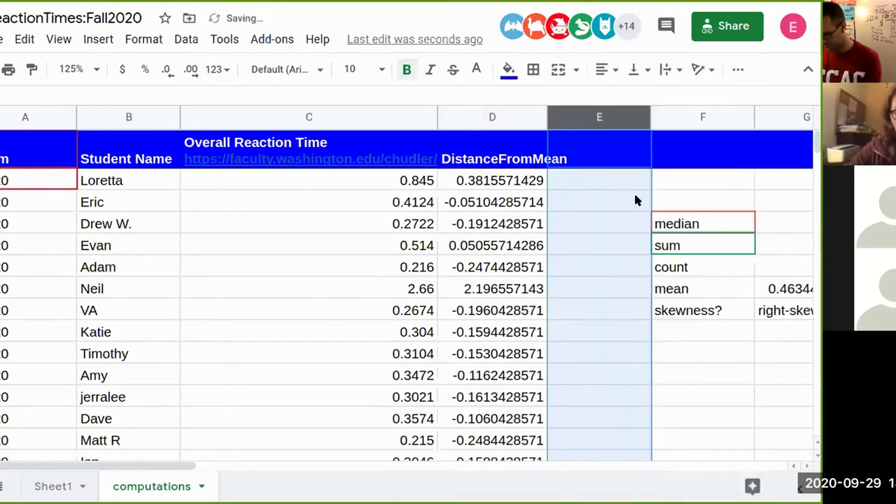
- Narrow column C to fit its reaction times and widen column D to fit the DistanceFromMean header
click(609, 203)
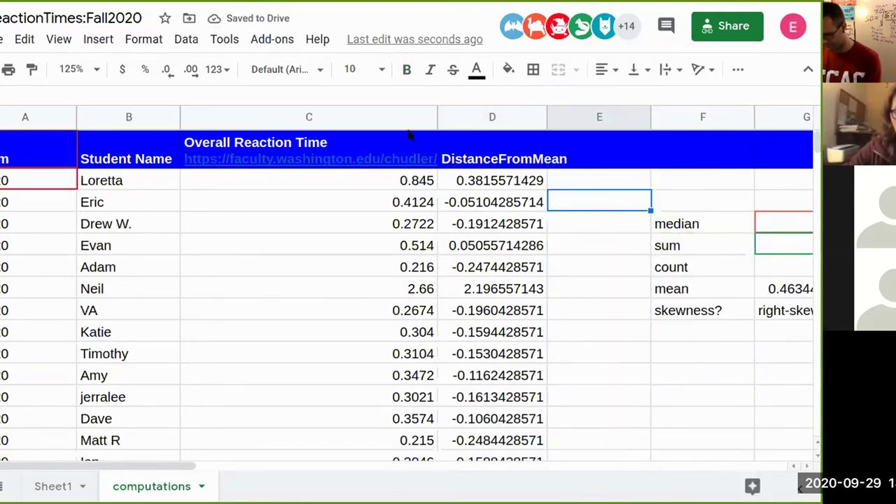
drag(436, 117, 247, 121)
click(437, 296)
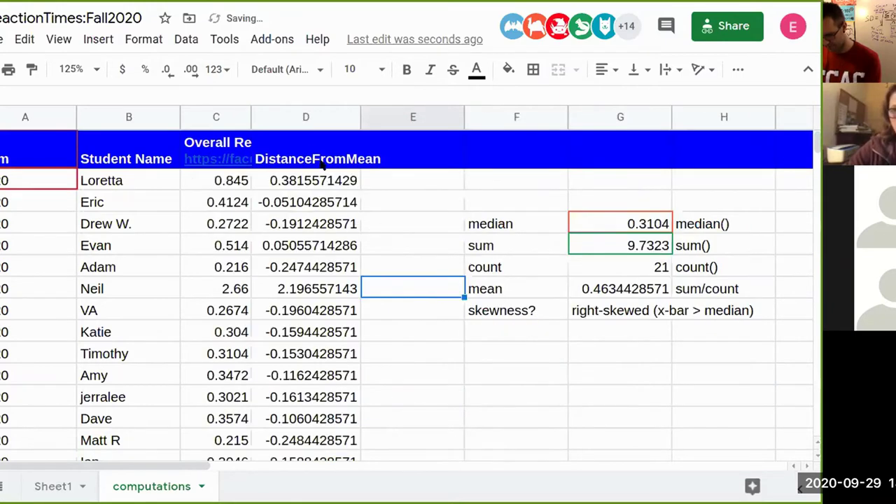
drag(359, 117, 389, 117)
click(329, 273)
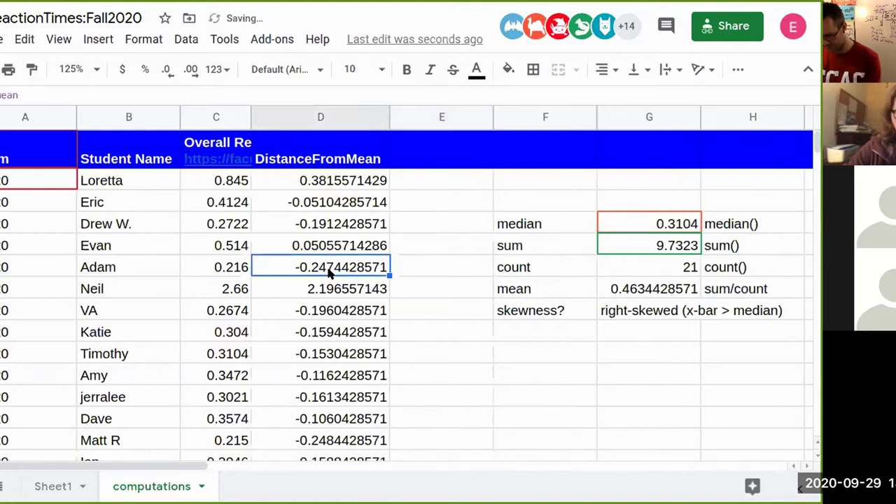
click(335, 292)
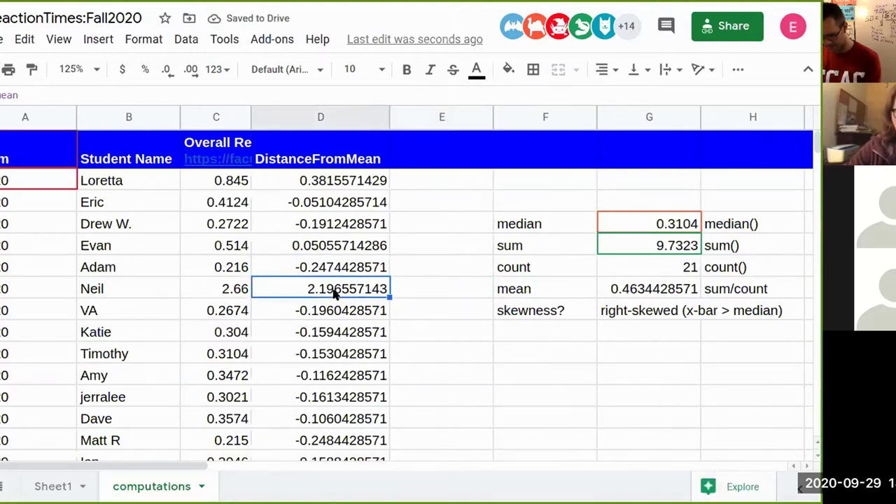
scroll(324, 352, down, 5)
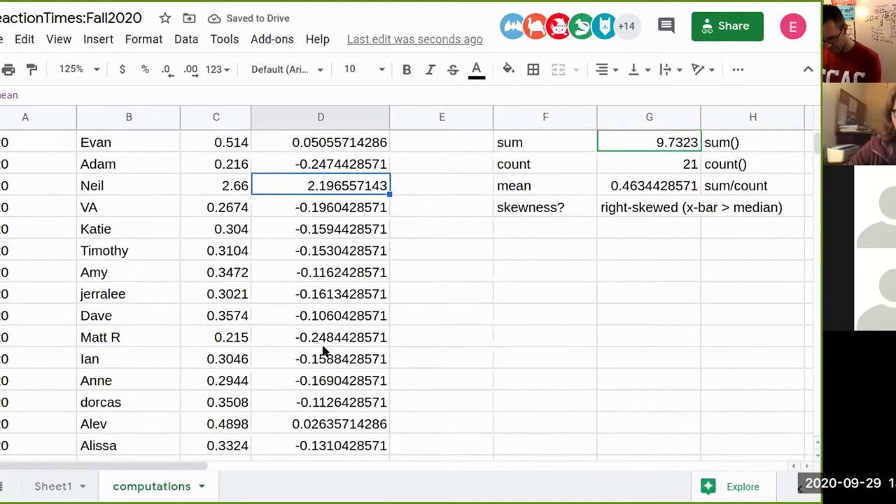
scroll(324, 352, up, 5)
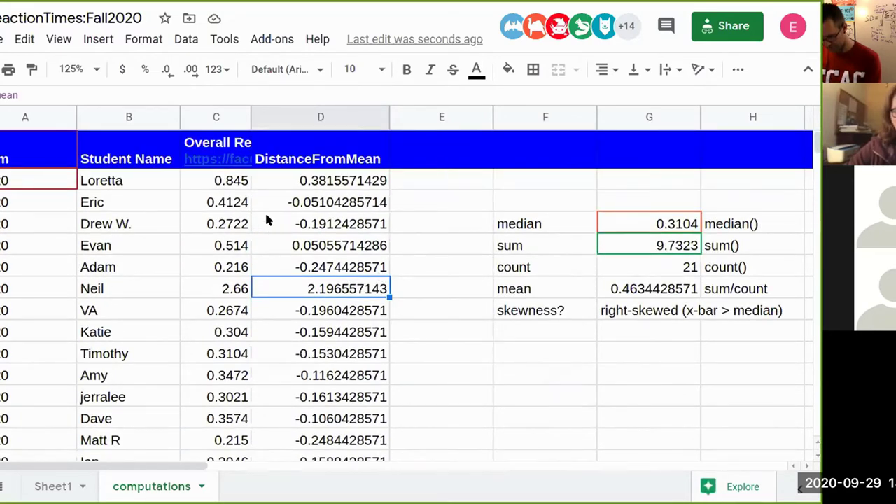
- Add the header SquareDistance in E1, beside DistanceFromMean
click(422, 176)
click(417, 148)
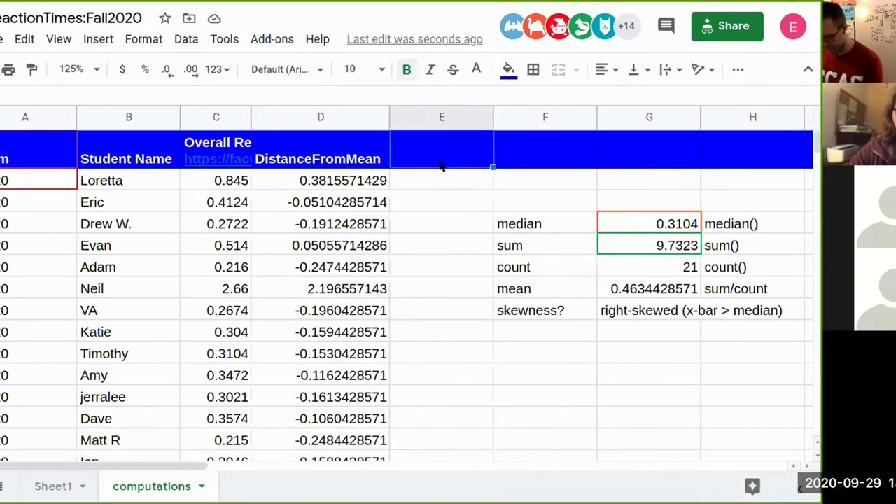
text(SquareDistance)
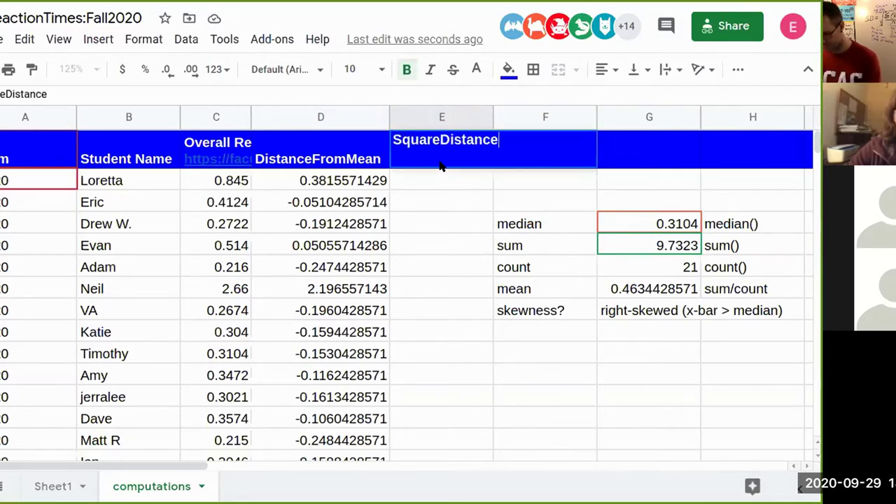
key(Return)
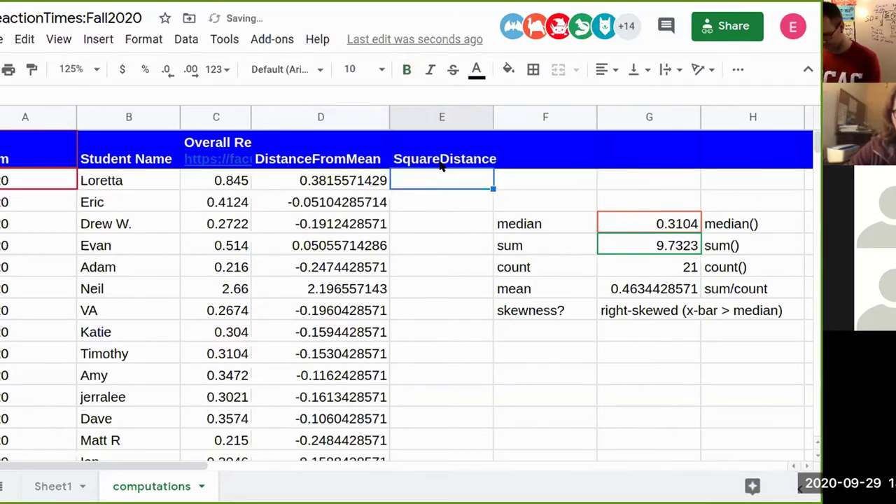
- Compute the first student's squared distance in E2 with the formula =D2*D2
text(=)
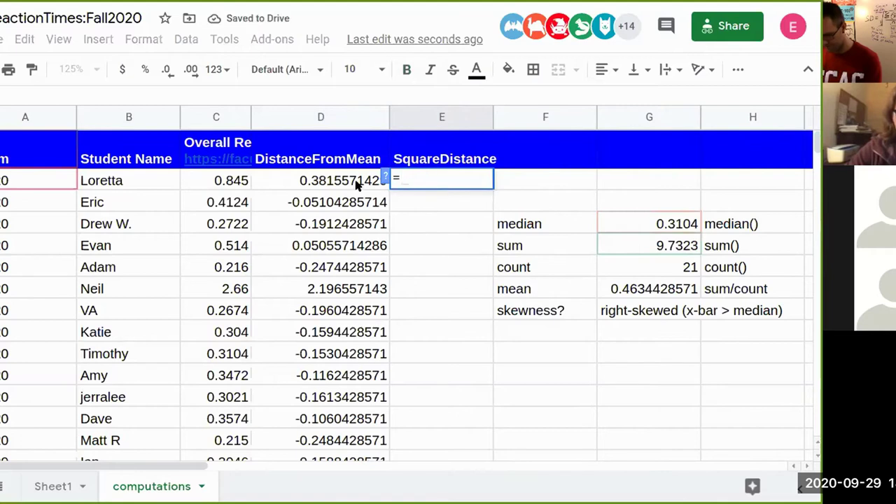
click(355, 183)
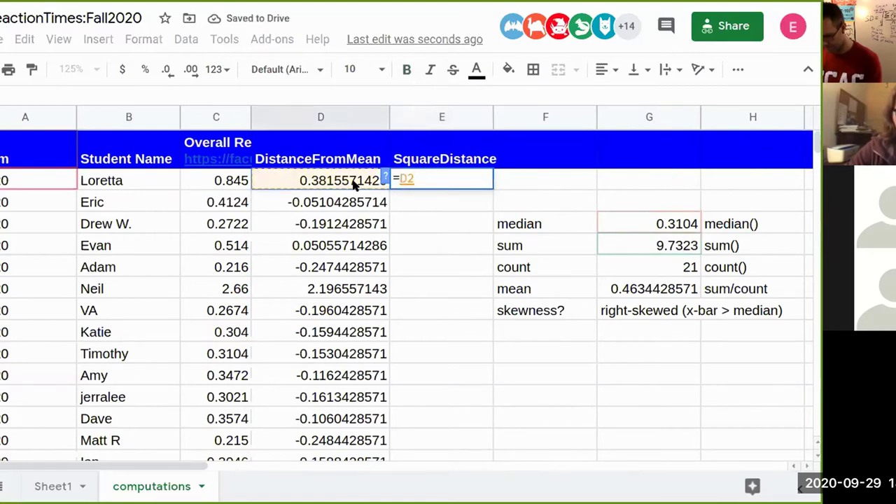
text(*)
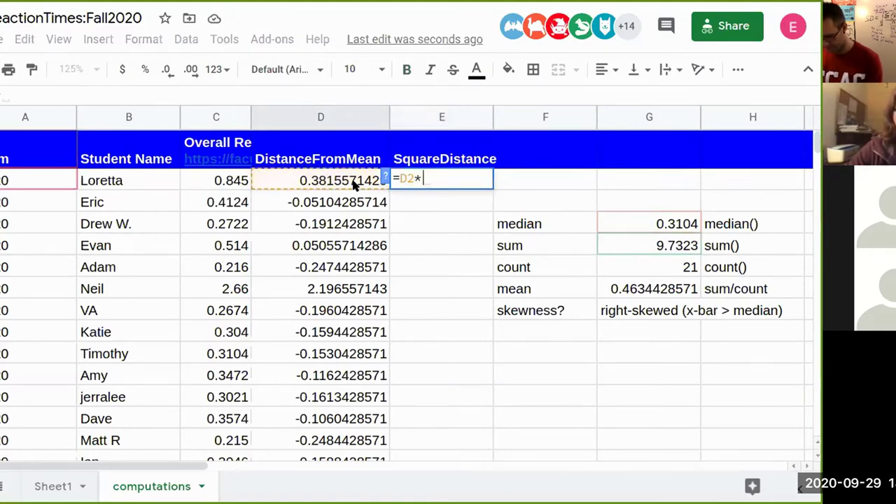
click(355, 184)
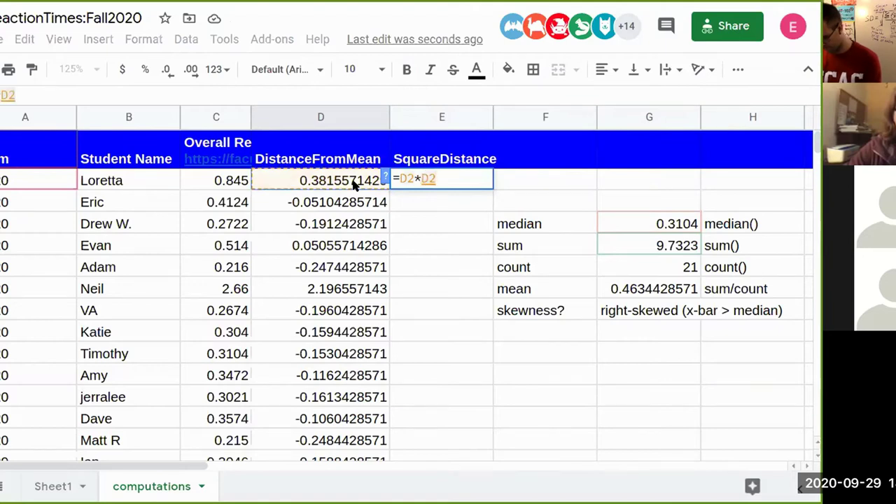
key(Return)
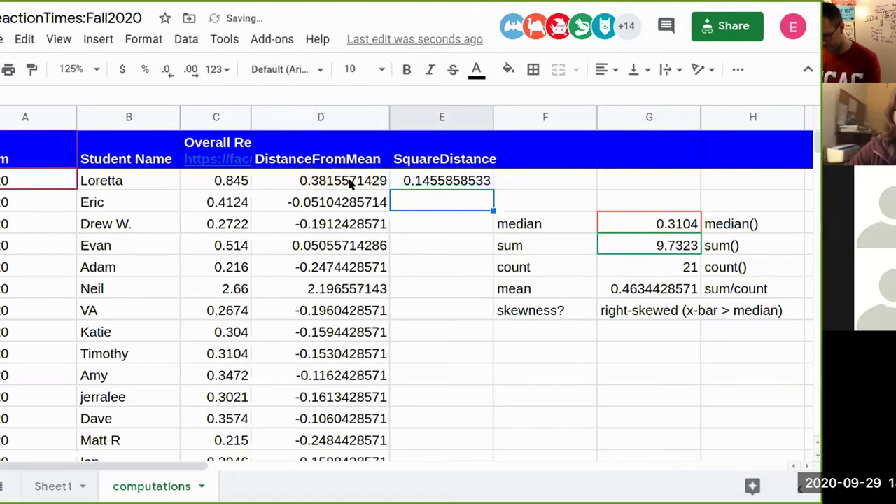
- Fill the E2 formula down column E to the last student's row and widen the column slightly
click(484, 181)
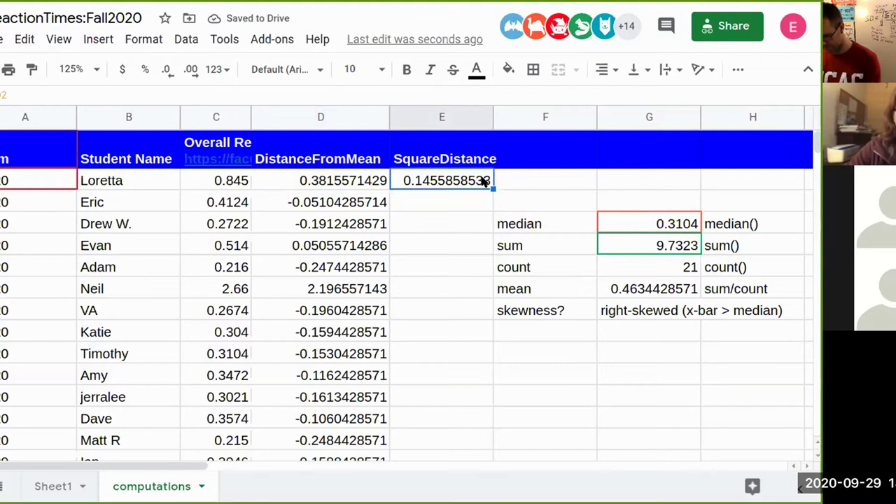
drag(494, 188, 452, 313)
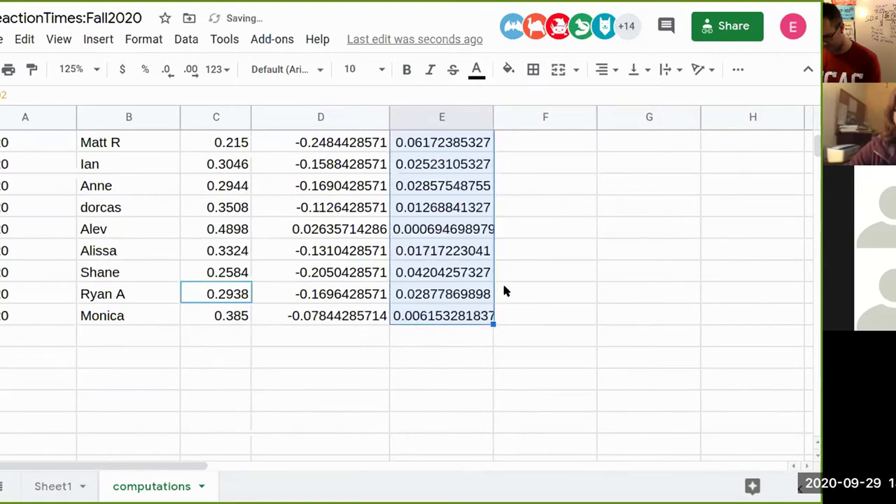
scroll(510, 278, up, 5)
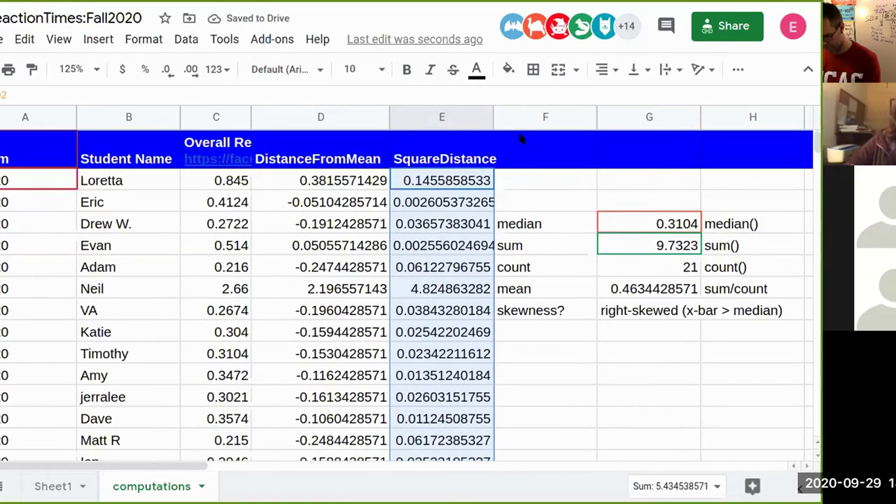
click(516, 179)
drag(494, 117, 509, 123)
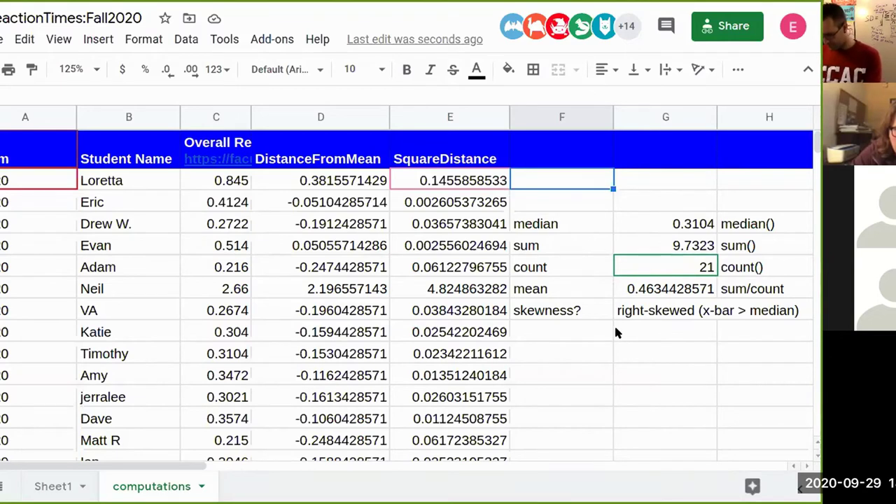
- Shade the statistics block F3:H12 with a cyan fill, including the empty rows beneath the skewness note
mouse_move(526, 202)
mouse_down()
mouse_move(592, 246)
mouse_move(745, 398)
mouse_up()
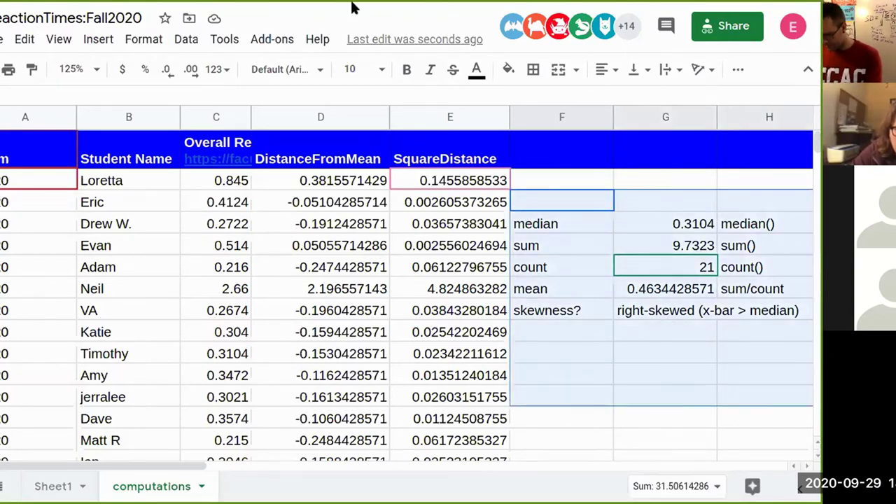
click(509, 71)
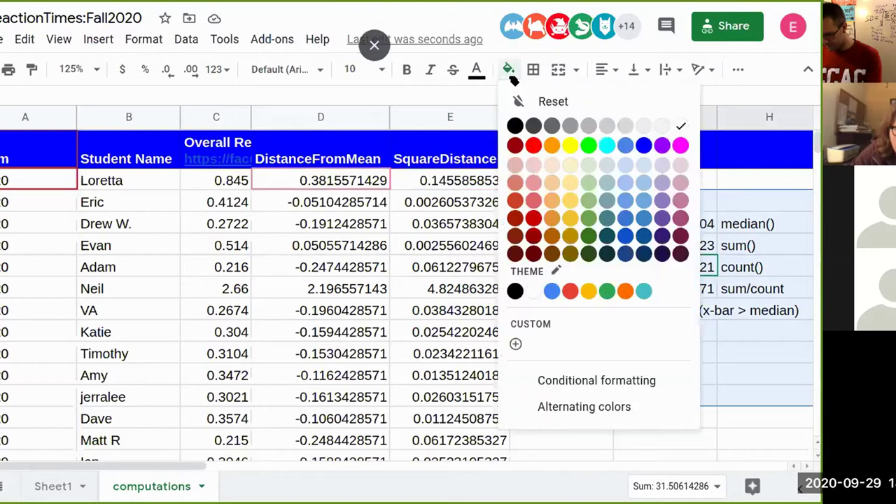
click(591, 166)
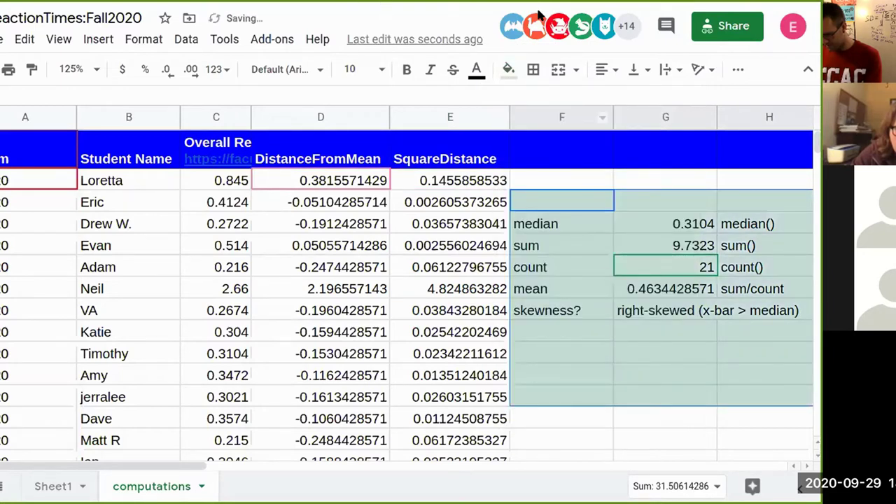
click(509, 69)
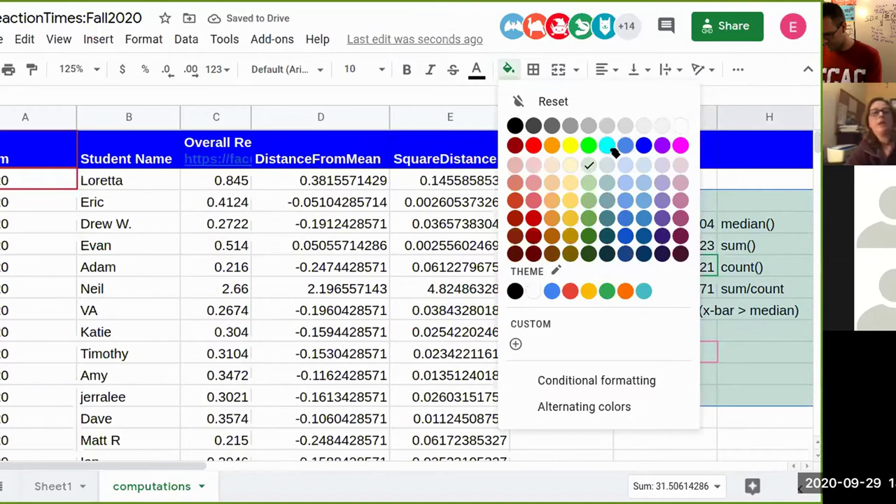
click(606, 145)
click(628, 376)
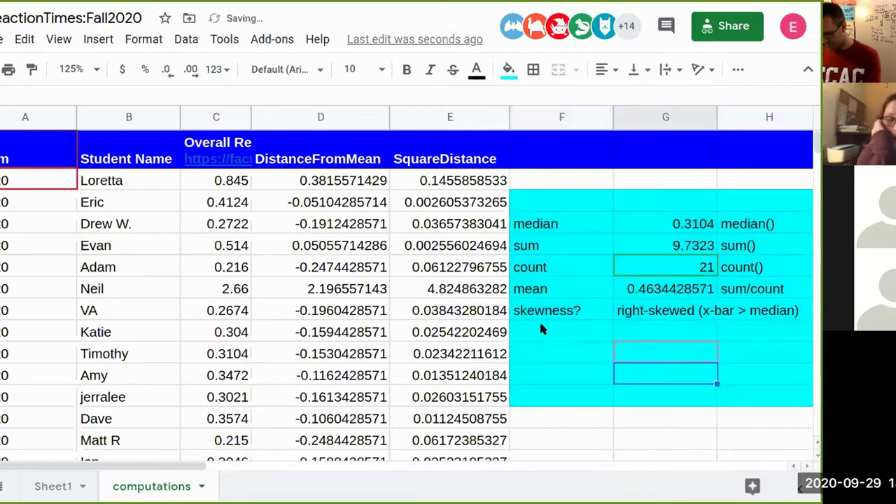
- Label F9 below the skewness row sumOfSquaredDist and widen column F to fit the label
scroll(538, 319, right, 3)
scroll(538, 319, left, 3)
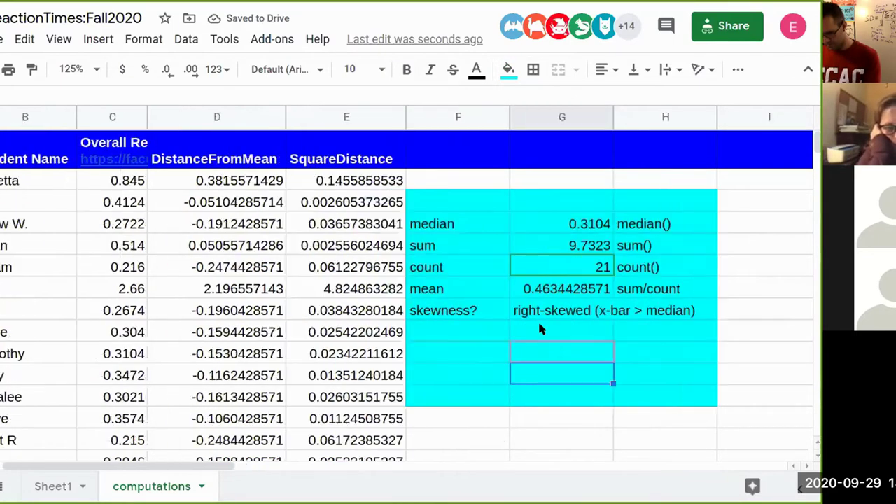
scroll(540, 329, right, 5)
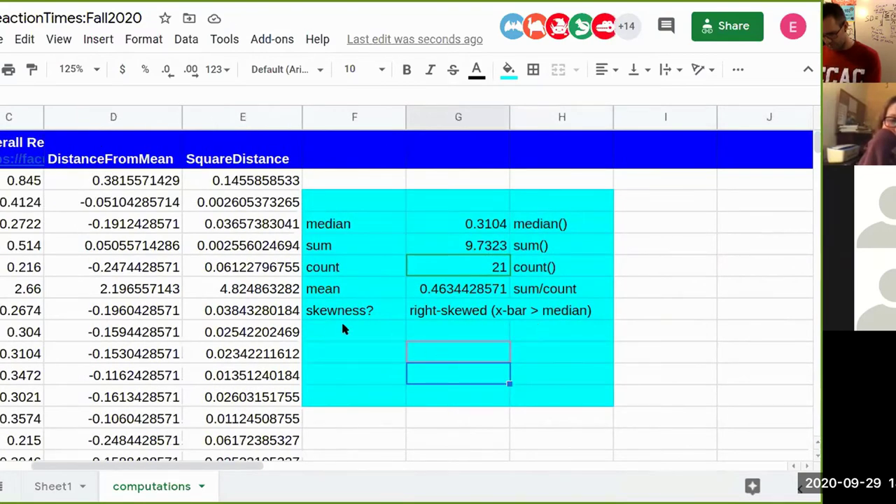
click(322, 331)
text(sumOf)
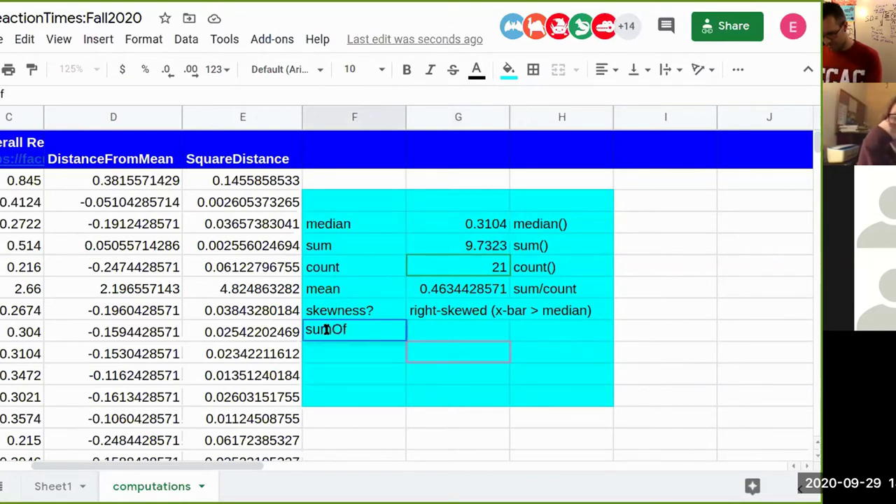
text(Squared)
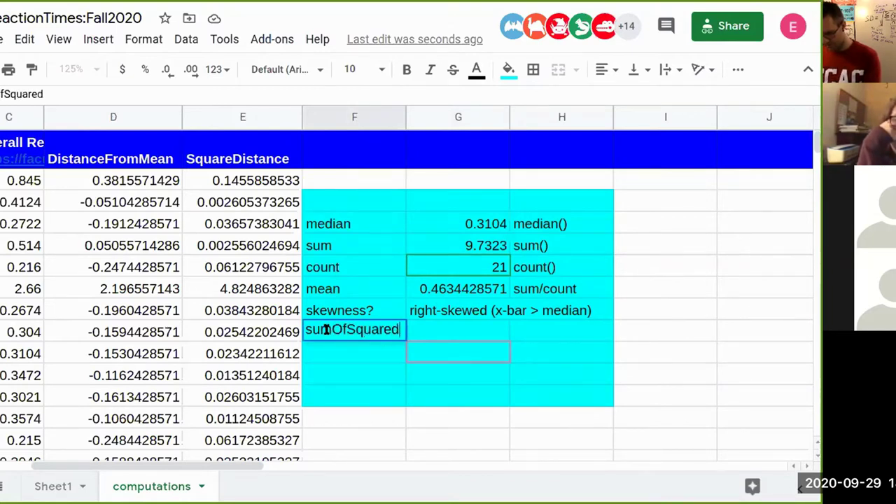
text(Dist)
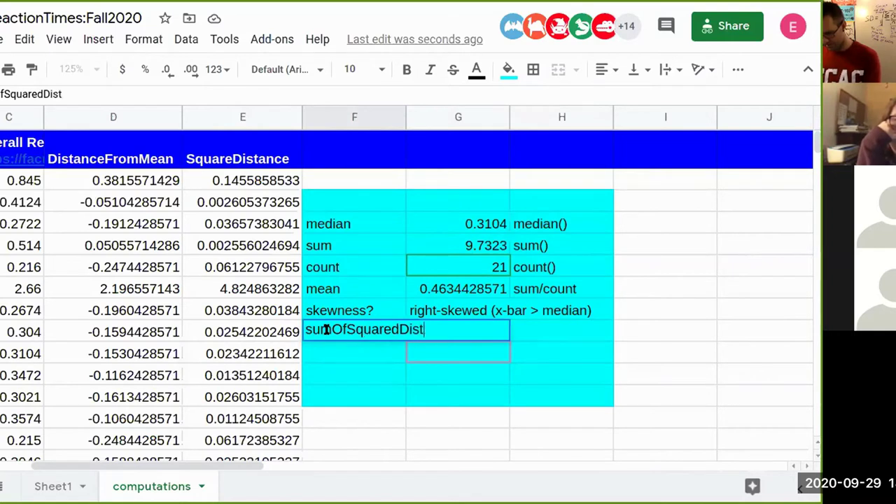
key(Return)
drag(407, 117, 433, 117)
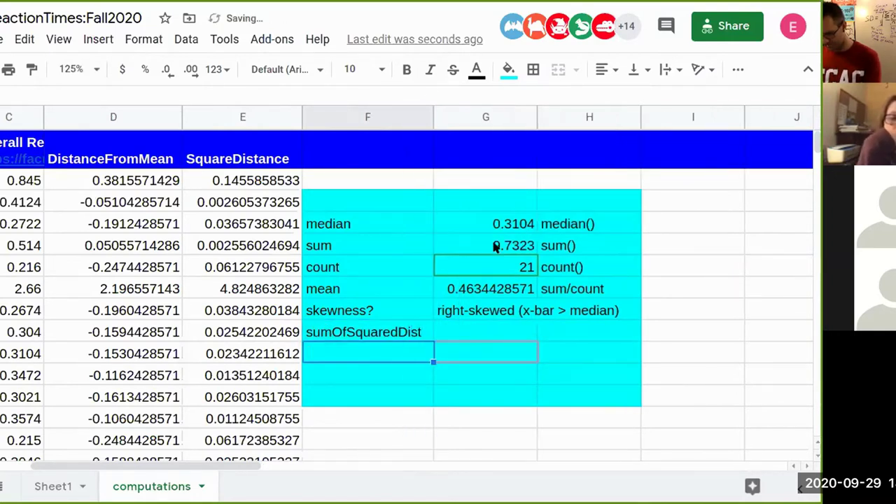
- Total the squared distances in G9 by summing the range E2:E22
click(479, 322)
text(=sum)
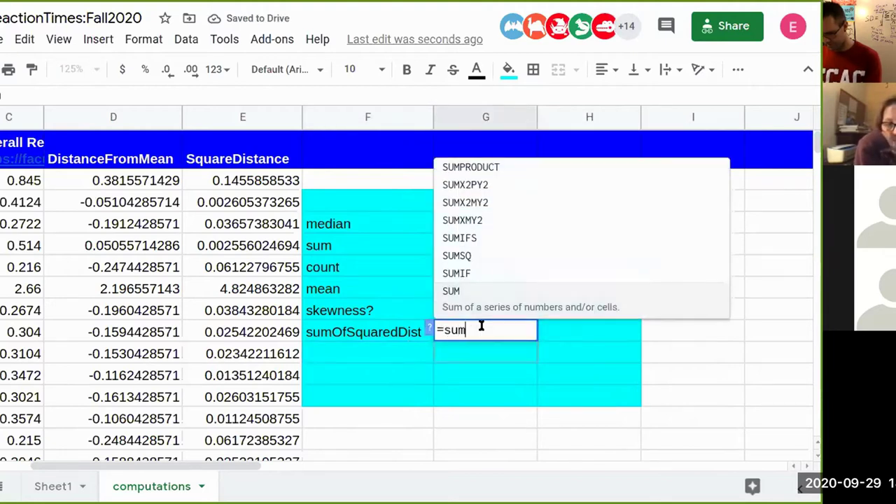
text(()
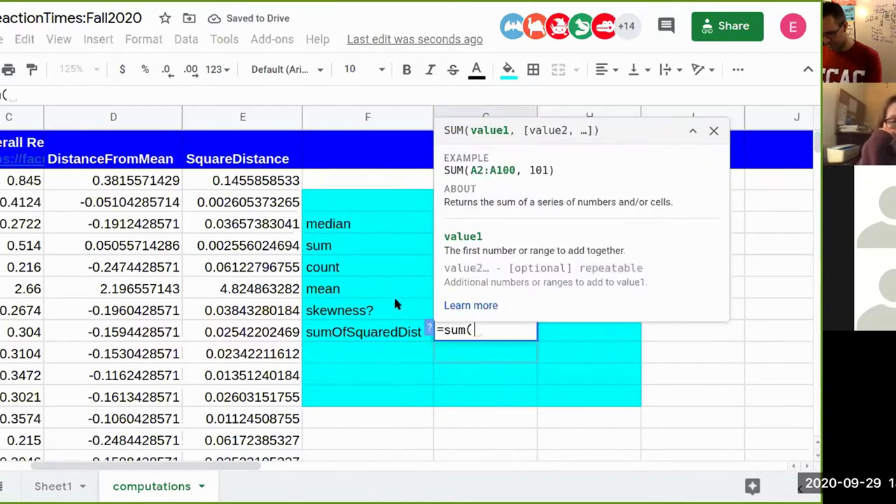
drag(265, 180, 268, 290)
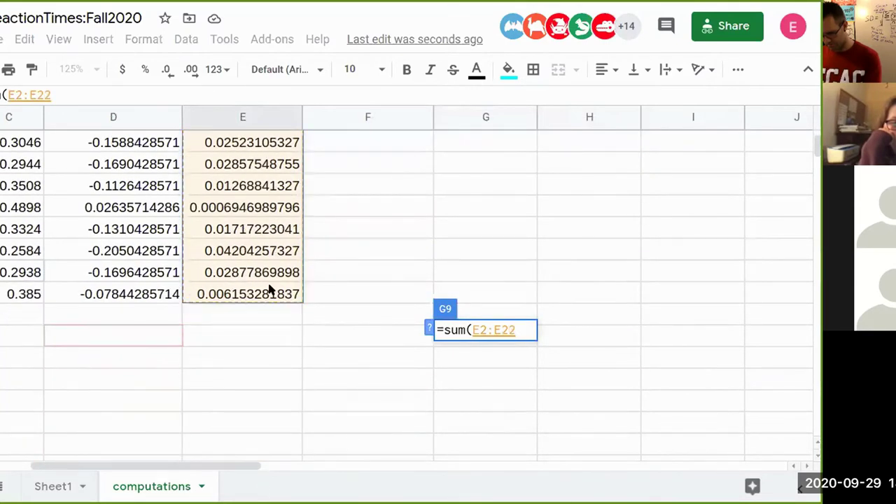
key(Return)
scroll(410, 349, up, 3)
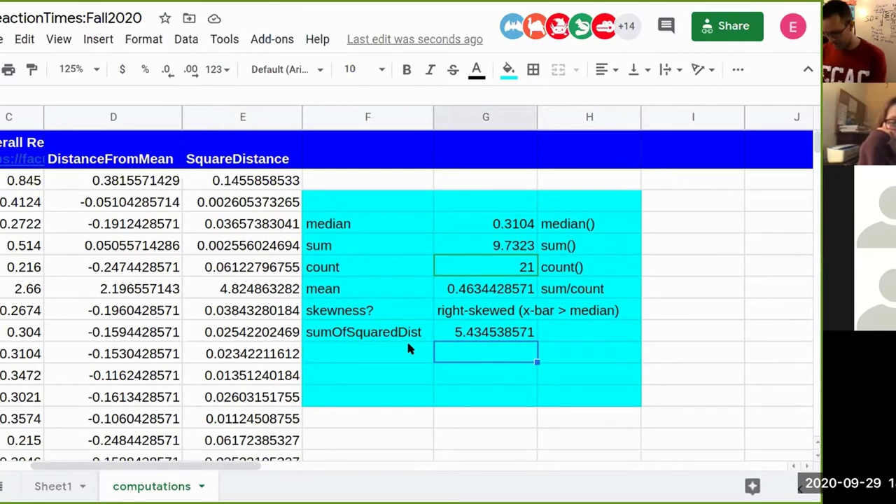
- Label F10, beneath sumOfSquaredDist, as StDev
click(409, 350)
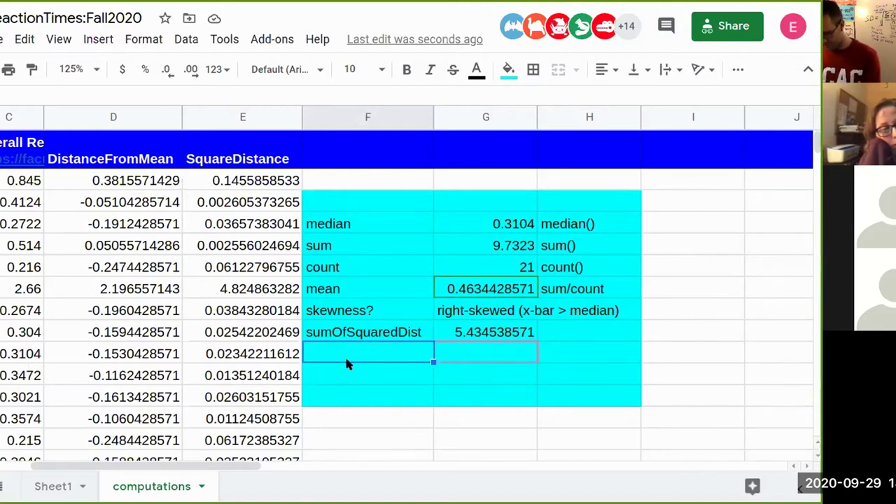
text(Std)
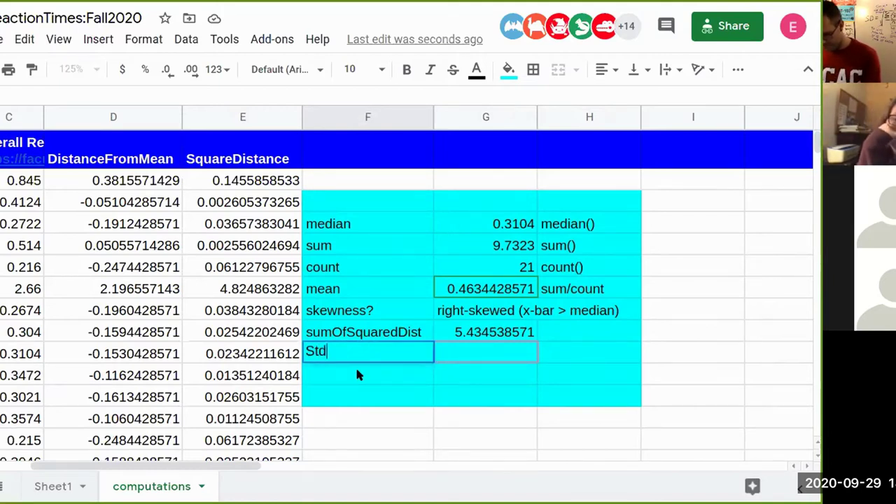
text(Dev)
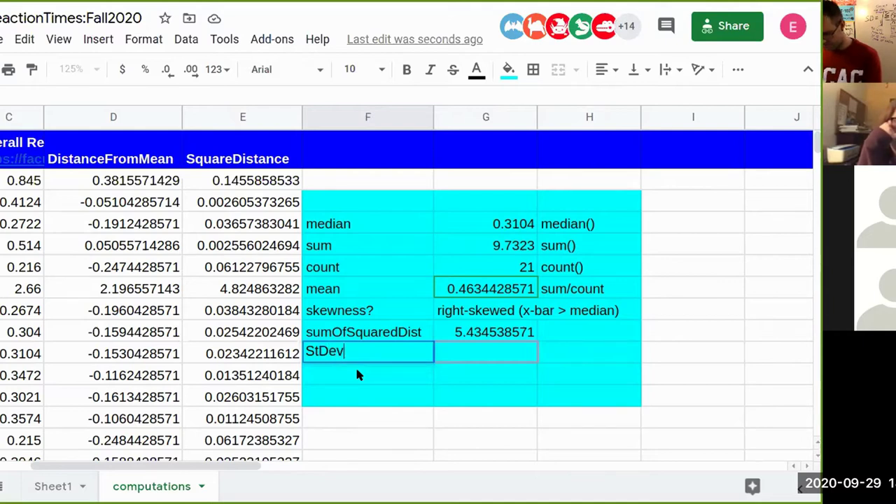
key(Tab)
- Write the standard deviation formula =sqrt(G9/(G6-1)) in G10, referencing the sum of squared distances and the count
text(=sq)
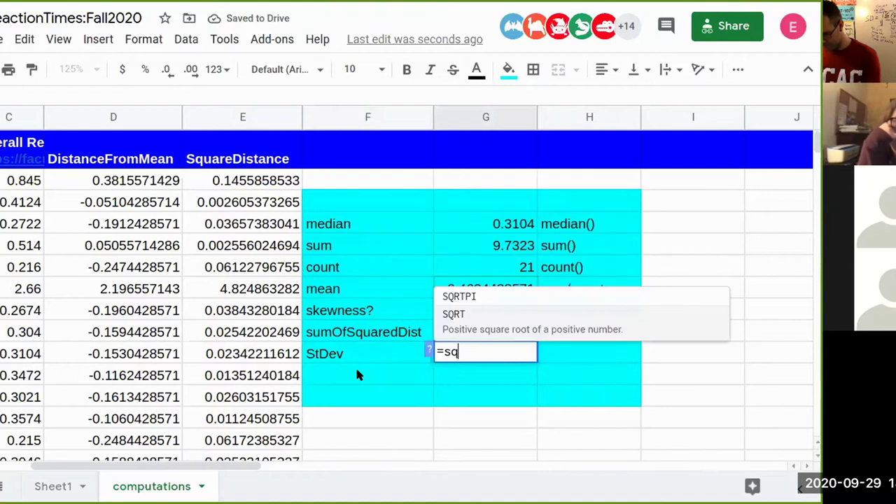
text(rt()
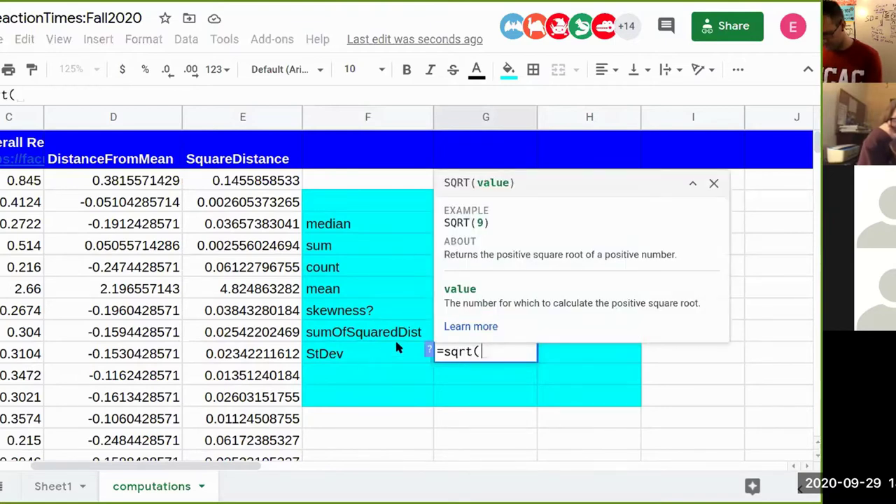
click(713, 185)
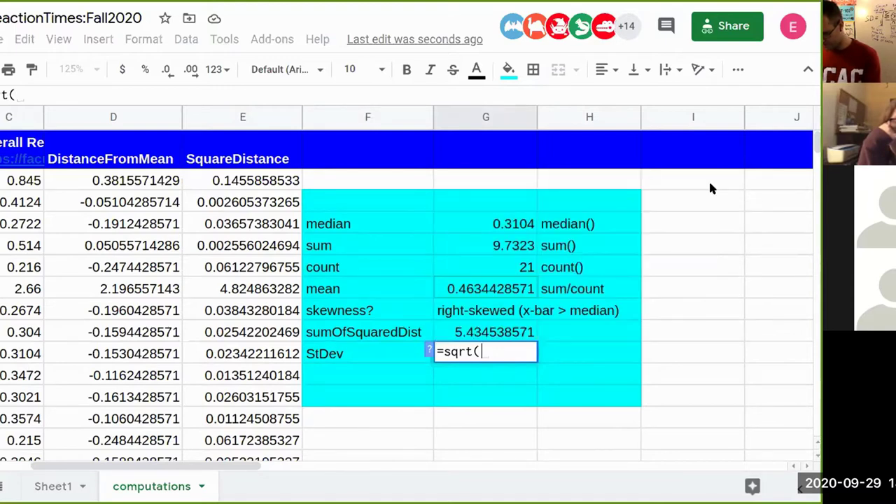
click(482, 334)
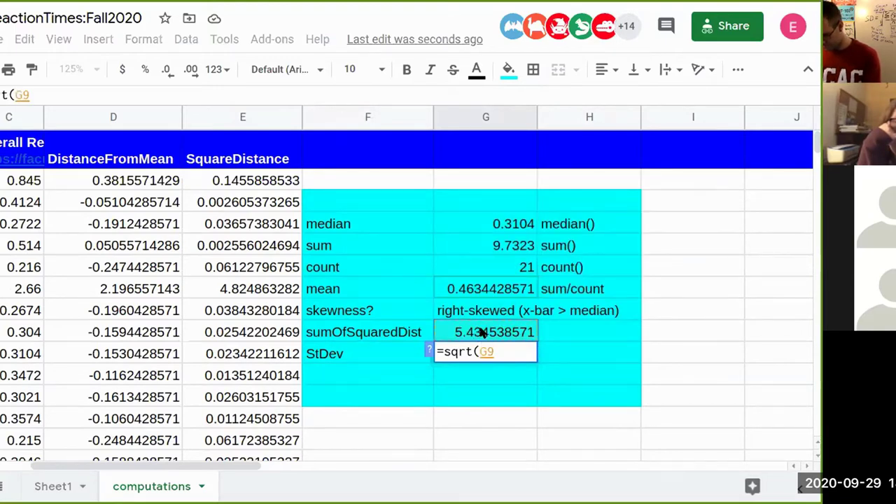
text(/()
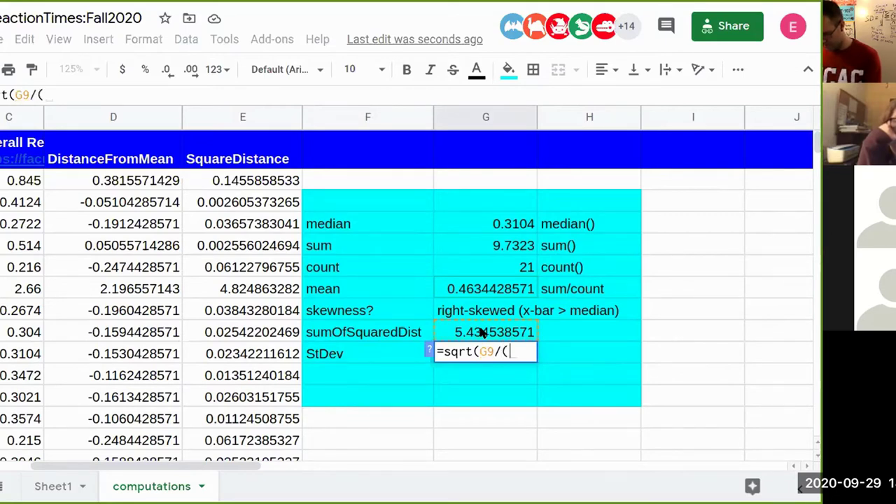
click(482, 273)
text(-1))
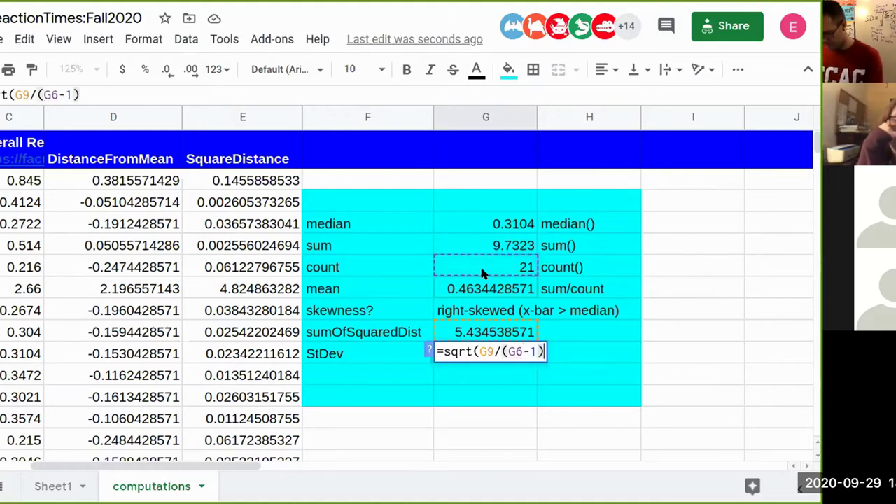
text())
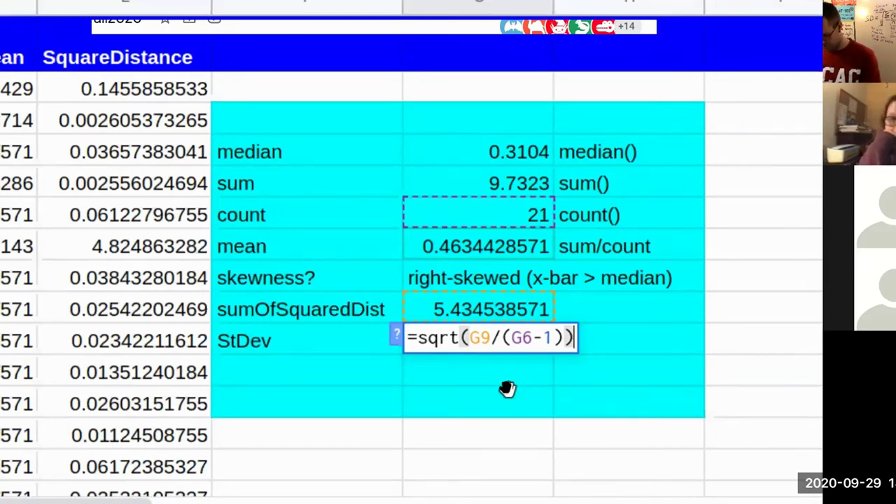
- Capture a screenshot of the sheet showing the open formula and choose the data/img folder on trserver for saving it
key(Print)
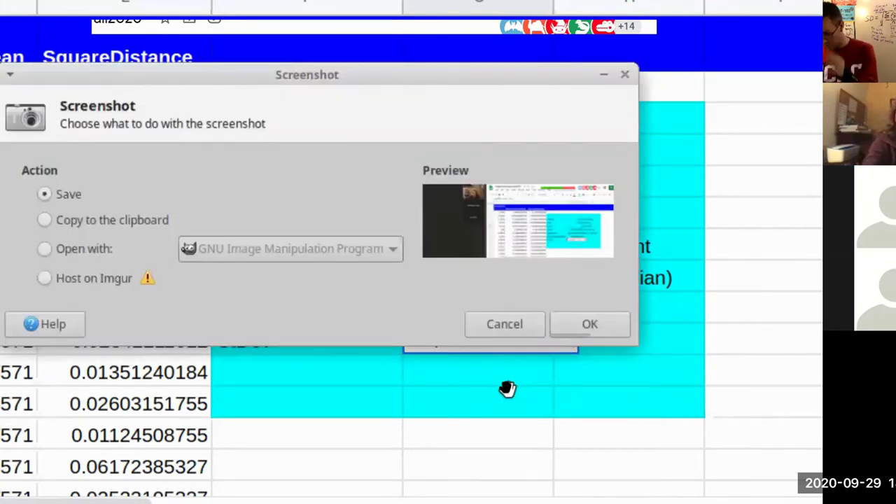
key(Return)
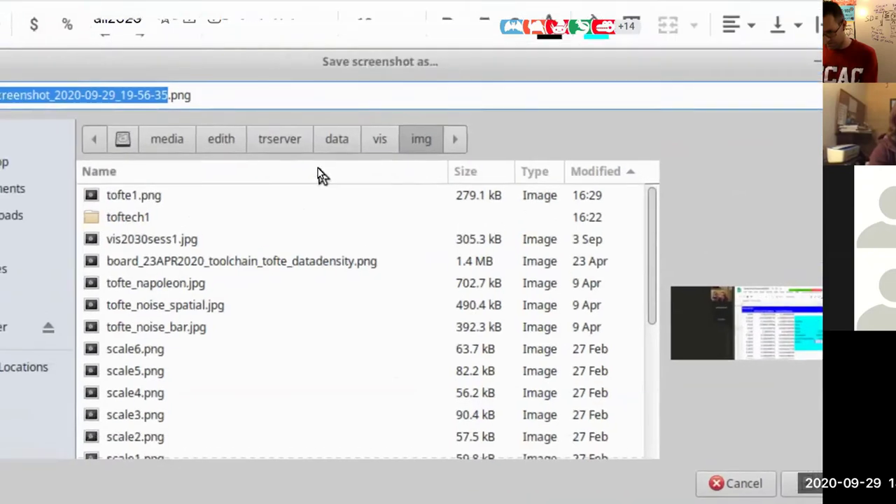
click(316, 155)
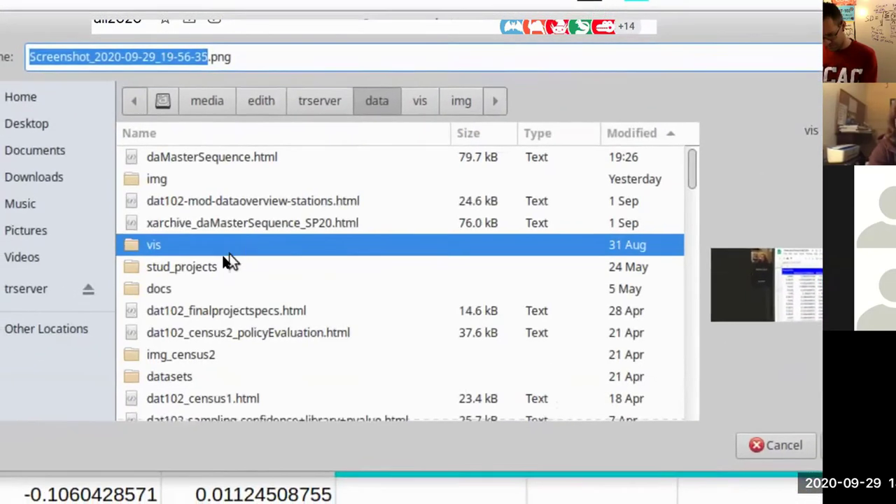
scroll(221, 268, down, 3)
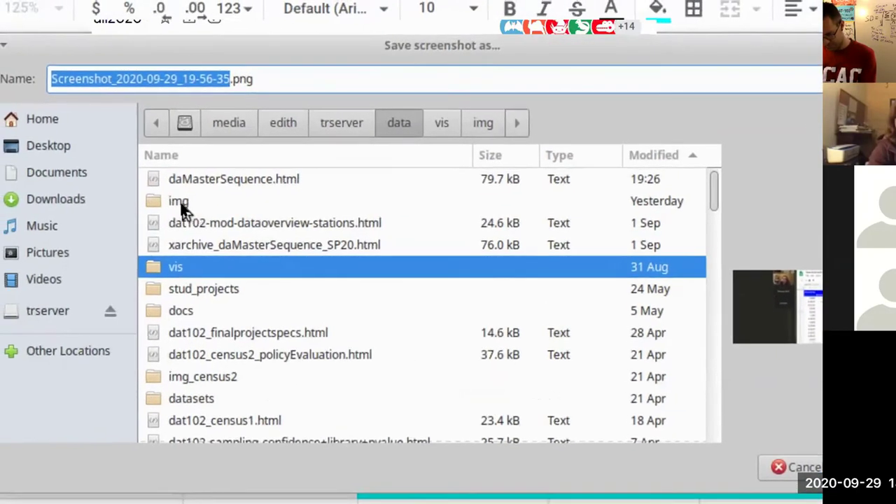
double_click(161, 180)
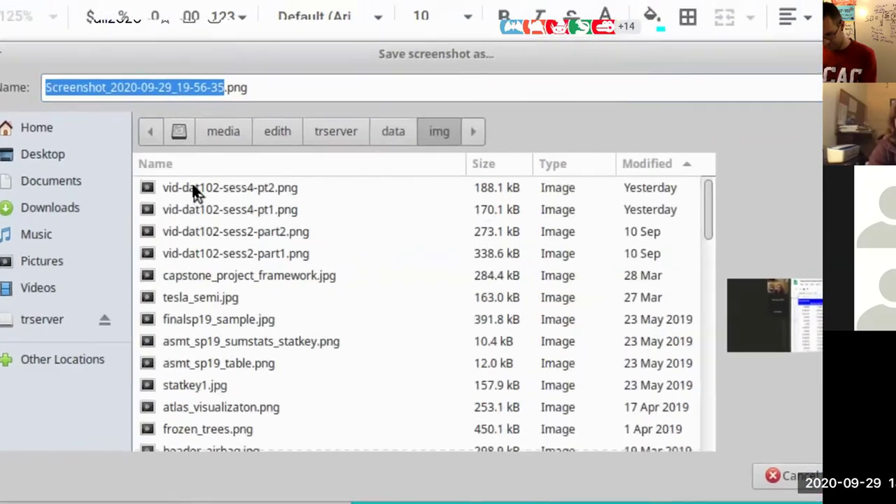
scroll(196, 192, down, 10)
- Name the screenshot stdev.png and save it
click(290, 87)
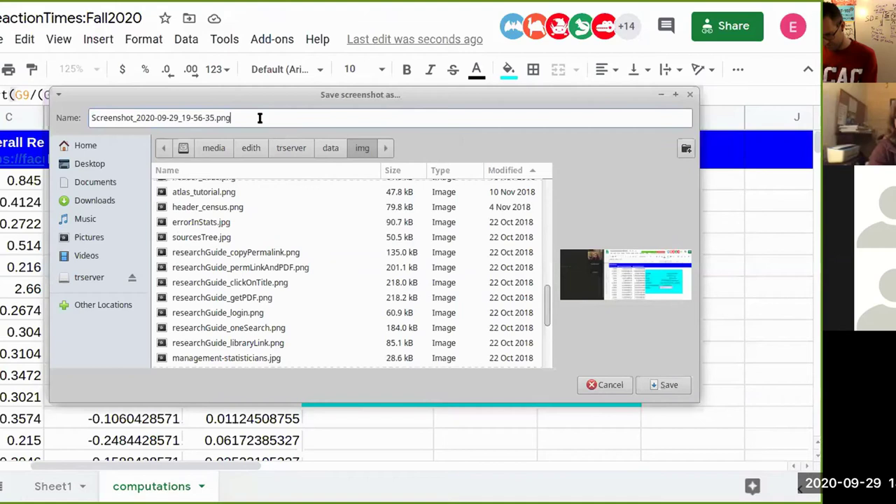
key(ctrl+shift+Right)
key(ctrl+shift+Right)
key(ctrl+shift+Right)
key(ctrl+shift+Right)
key(ctrl+shift+Right)
key(ctrl+shift+Right)
key(ctrl+shift+Right)
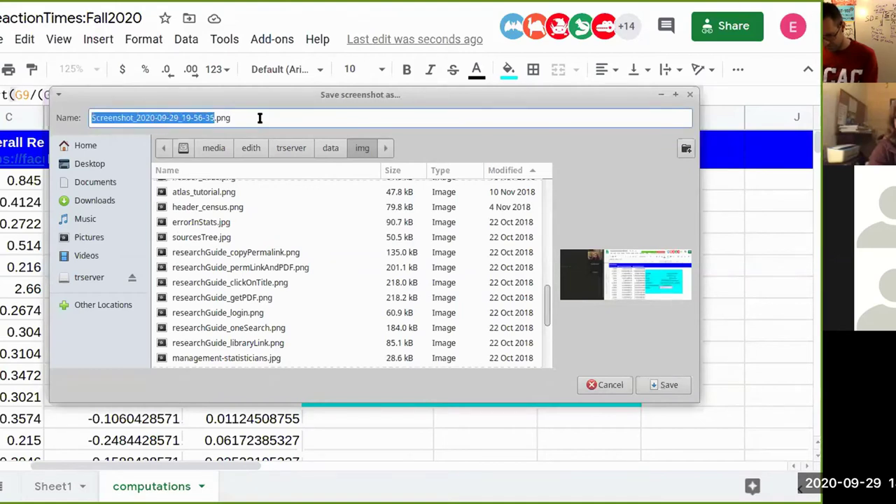
text(stdev)
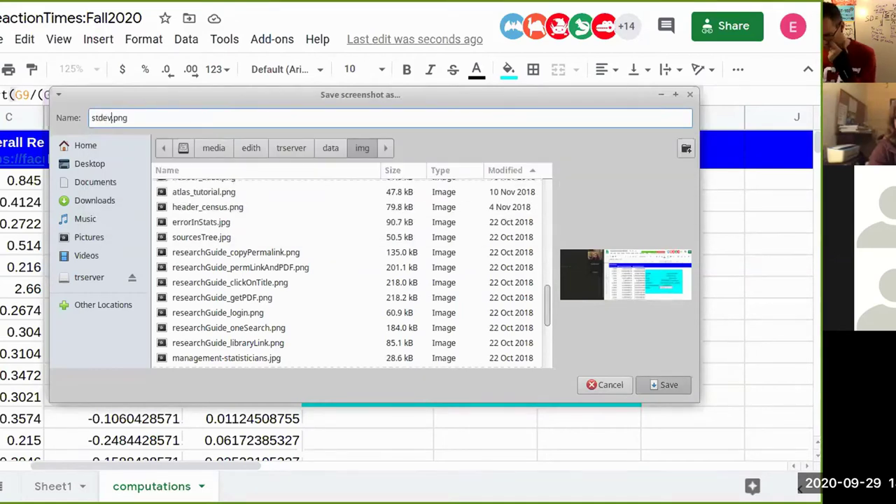
key(Return)
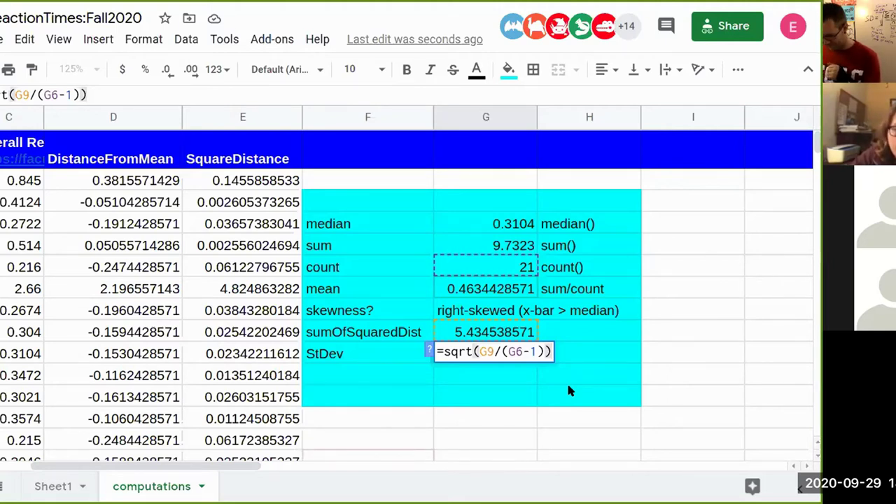
- Commit the standard deviation formula in G10 and select the StDev label in F10
key(Return)
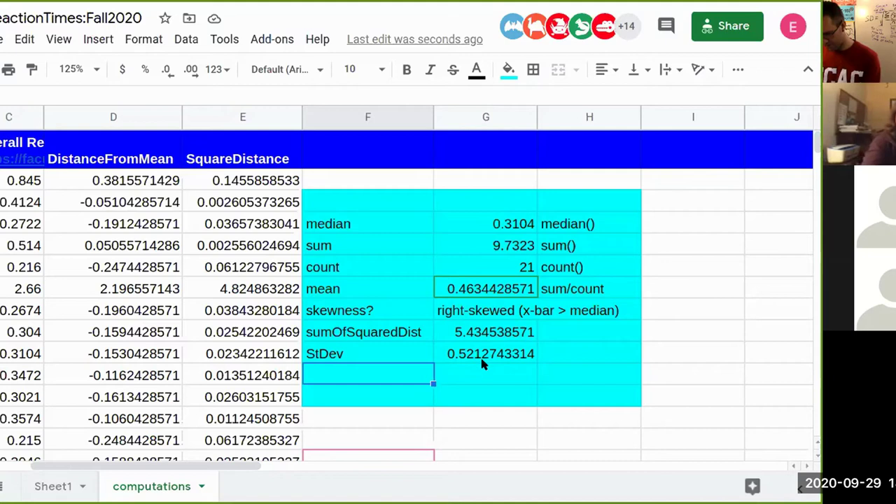
click(440, 359)
click(385, 357)
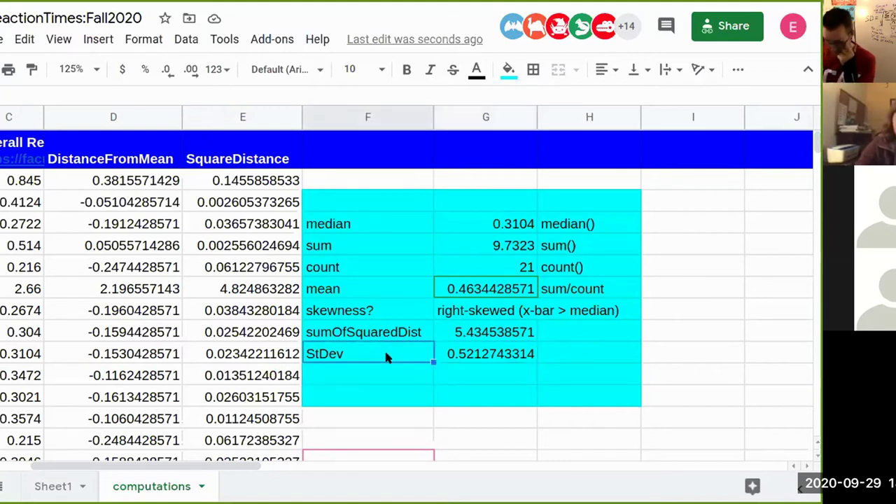